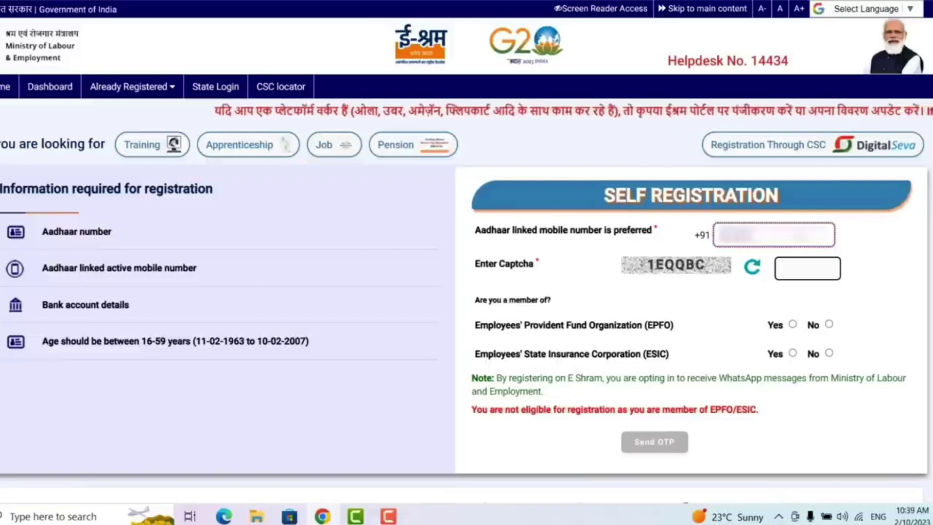
Step: Enter captcha 1EQQ and answer No to both EPFO and ESIC membership
{"action": "left_click", "coordinate": [808, 268]}
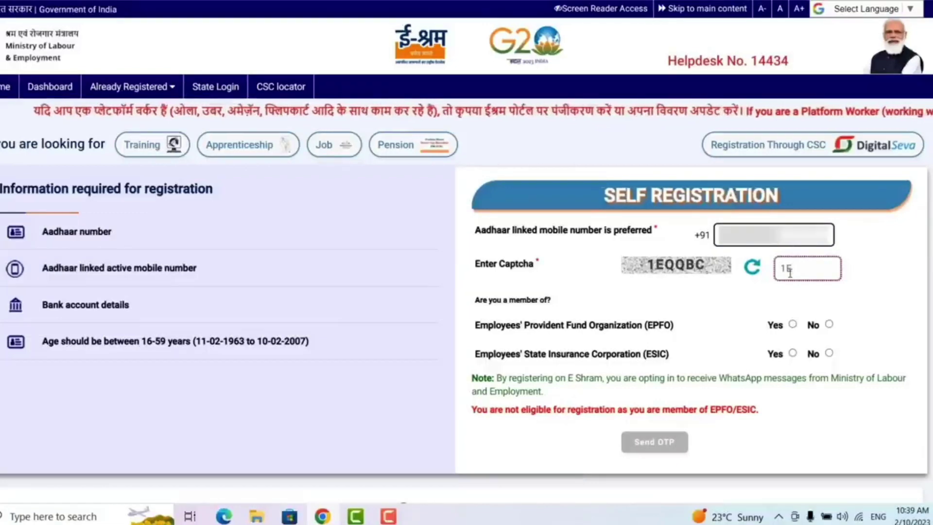
{"action": "type", "text": "1EQQBC"}
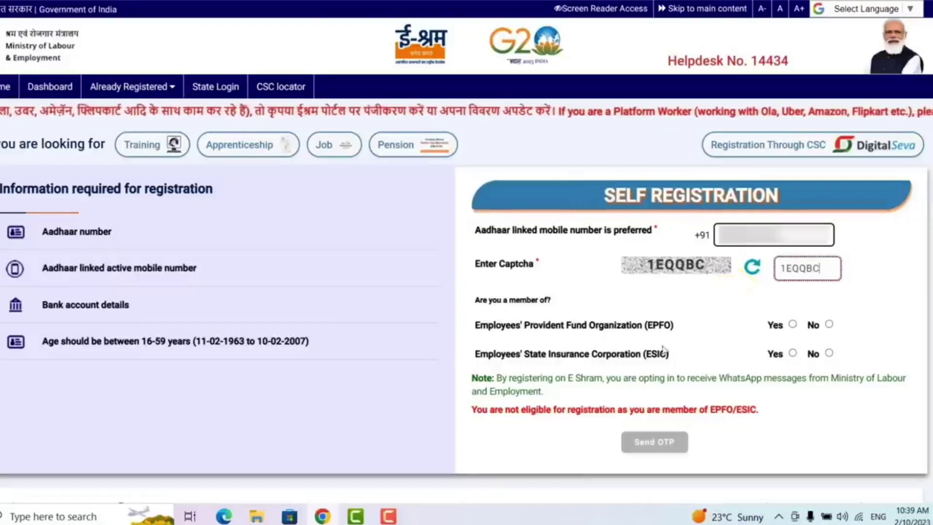
{"action": "left_click", "coordinate": [829, 324]}
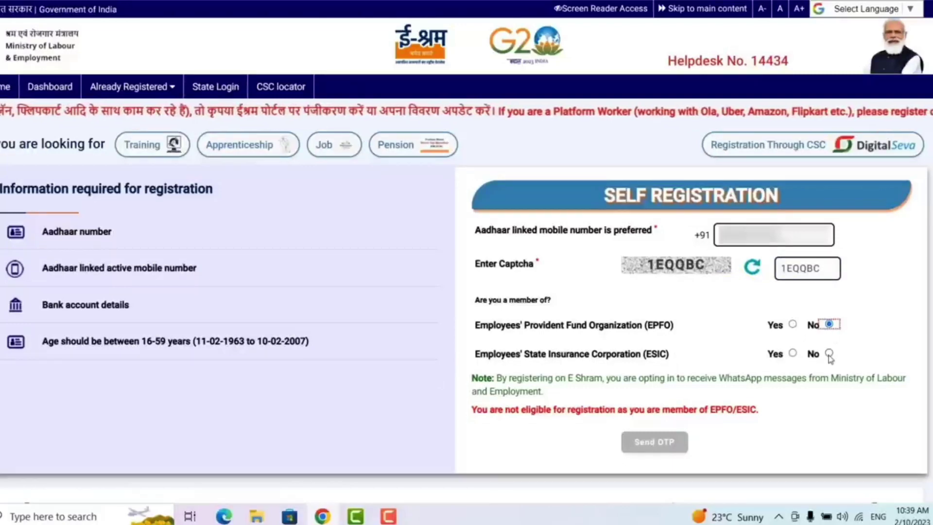
{"action": "left_click", "coordinate": [828, 354]}
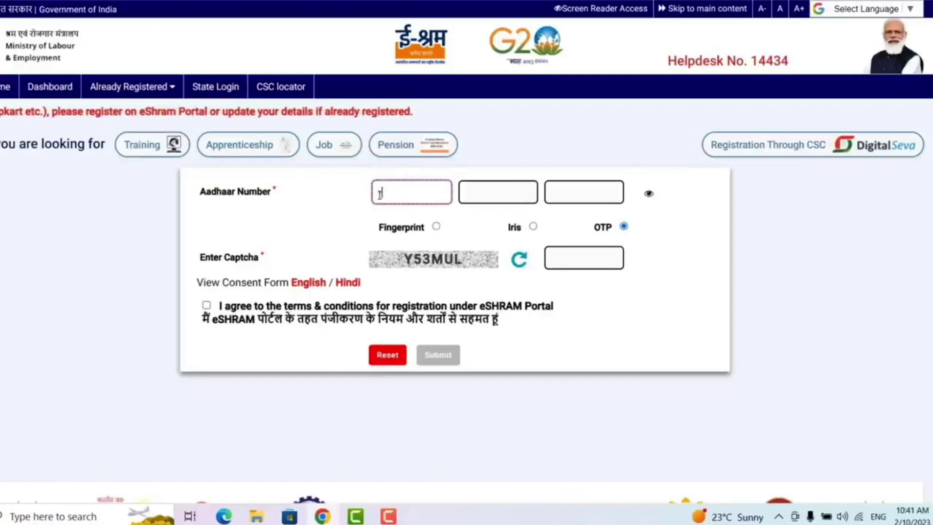
Step: Enter the Aadhaar number and captcha Y53MUL, accept the terms, and submit to receive an OTP
{"action": "type", "text": "12"}
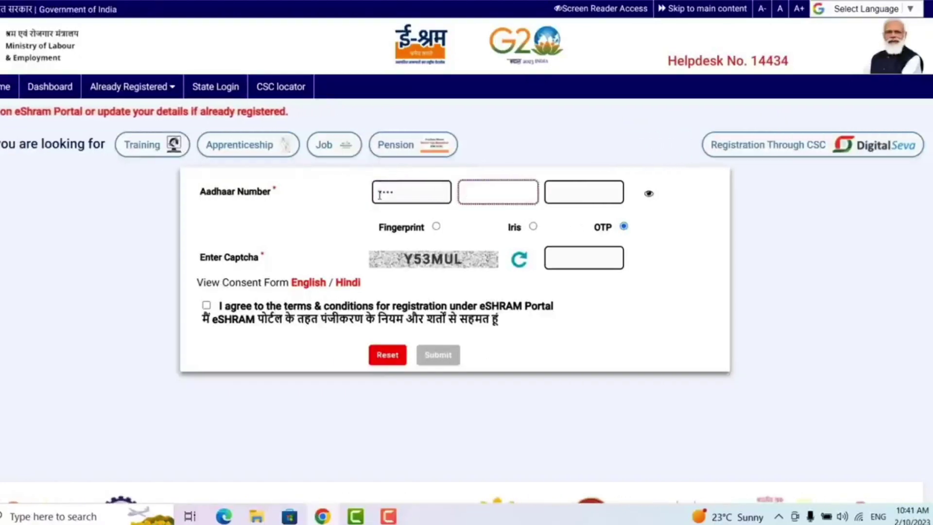
{"action": "type", "text": "3456"}
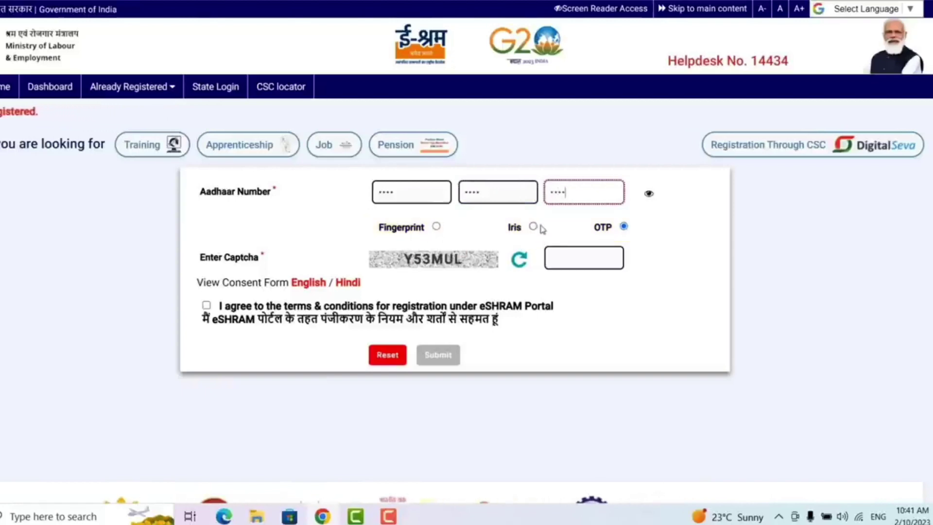
{"action": "left_click", "coordinate": [623, 227]}
{"action": "left_click", "coordinate": [573, 260]}
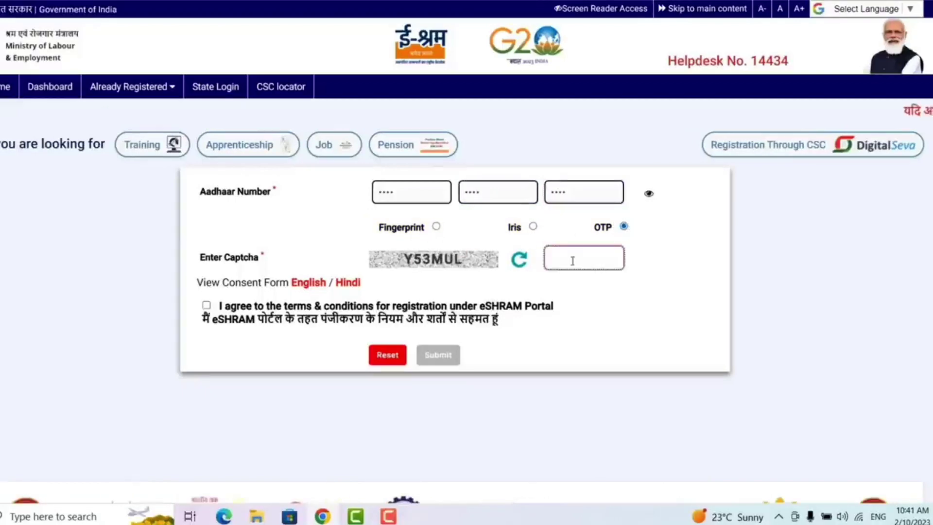
{"action": "type", "text": "Y5"}
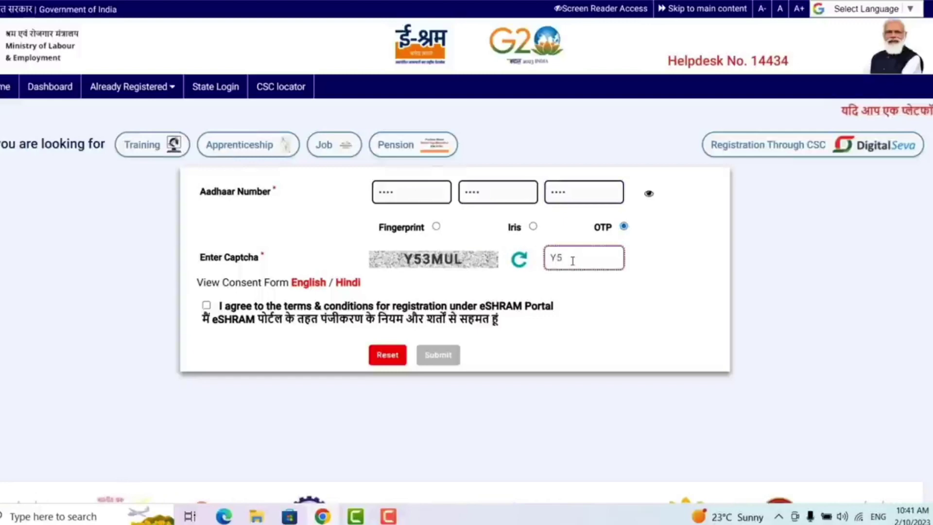
{"action": "type", "text": "3"}
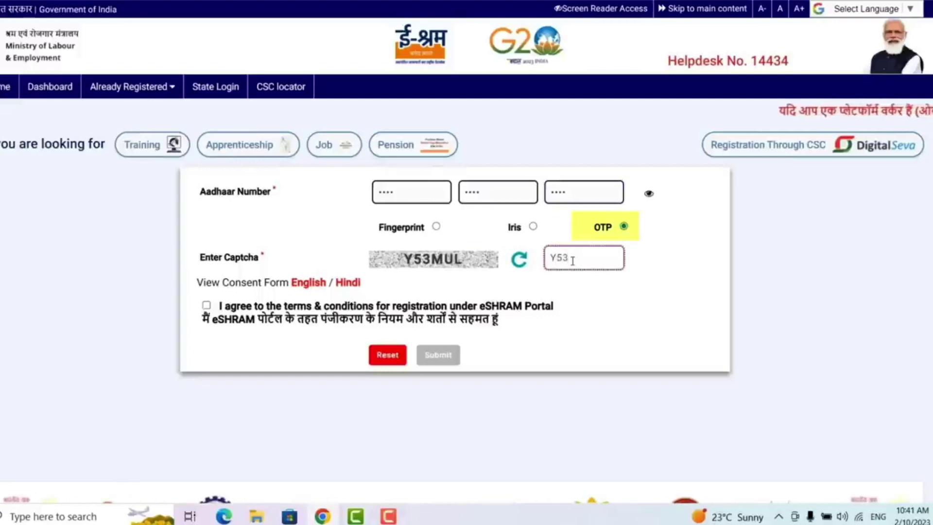
{"action": "type", "text": "M"}
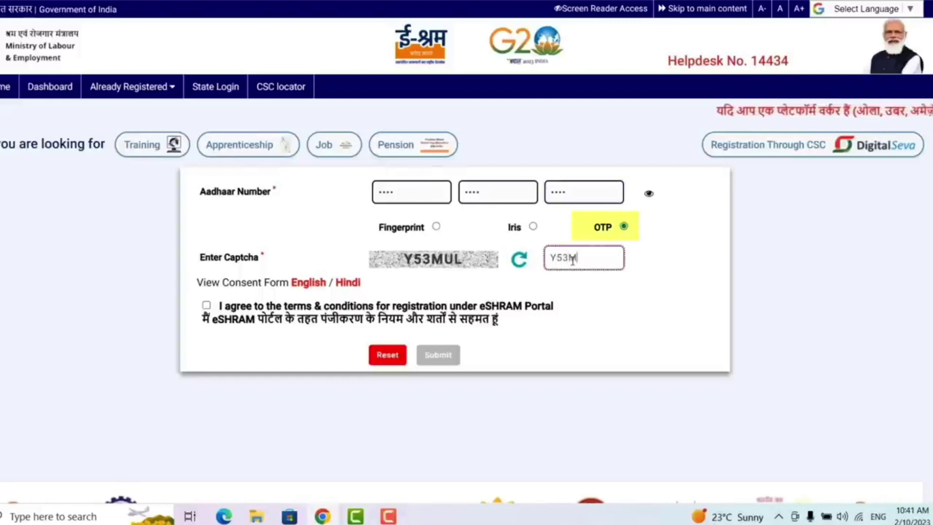
{"action": "type", "text": "UL"}
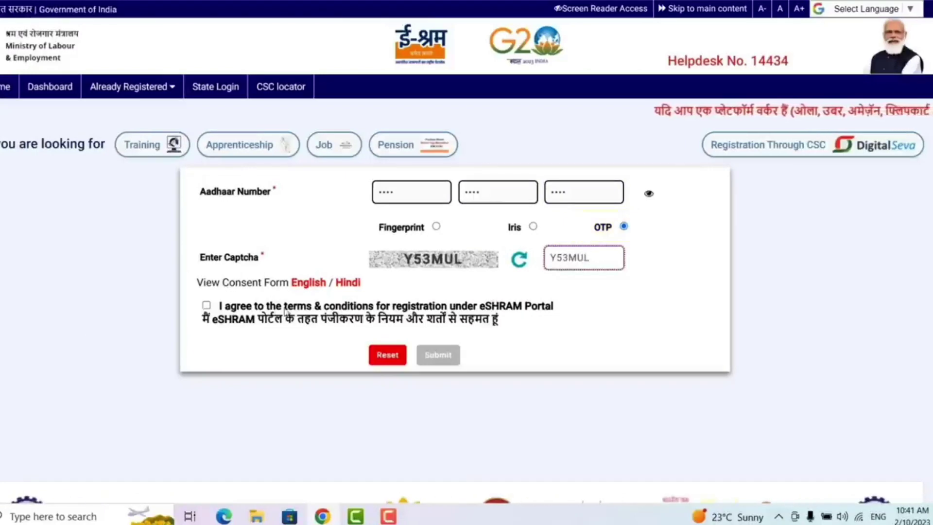
{"action": "left_click", "coordinate": [207, 305]}
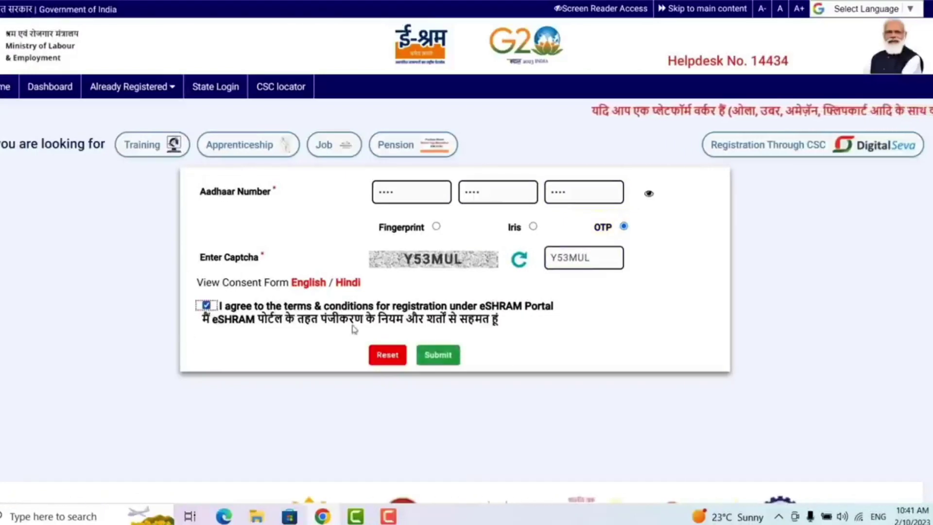
{"action": "left_click", "coordinate": [447, 362]}
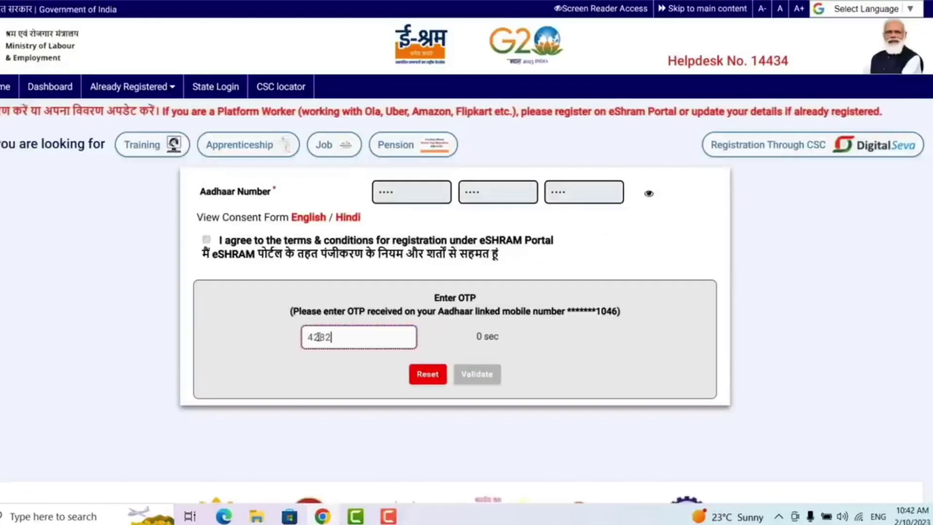
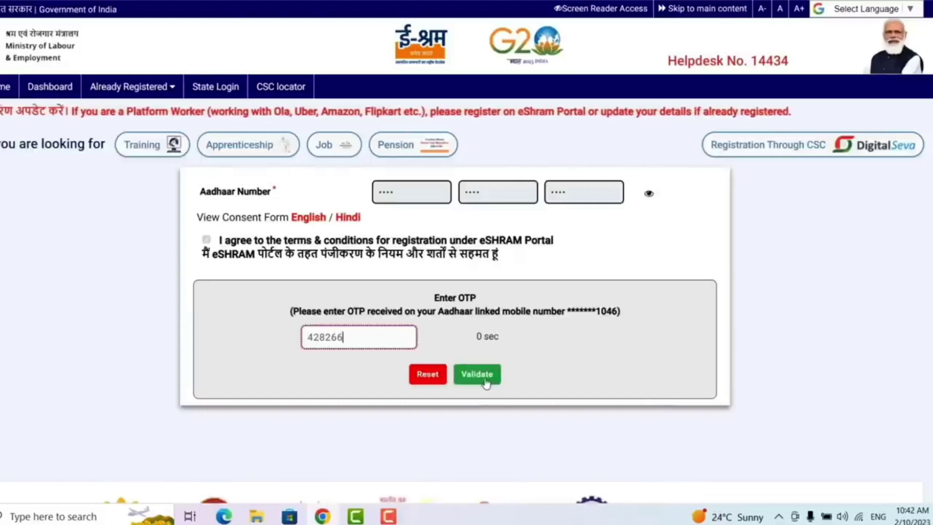
Step: Finish and validate the OTP, then continue past the Aadhaar particulars page
{"action": "left_click", "coordinate": [490, 383]}
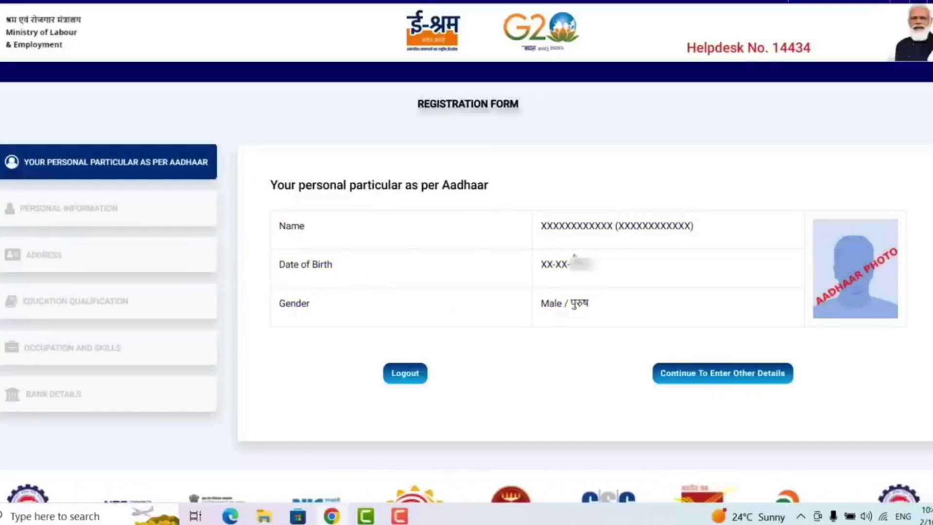
{"action": "left_click", "coordinate": [713, 376]}
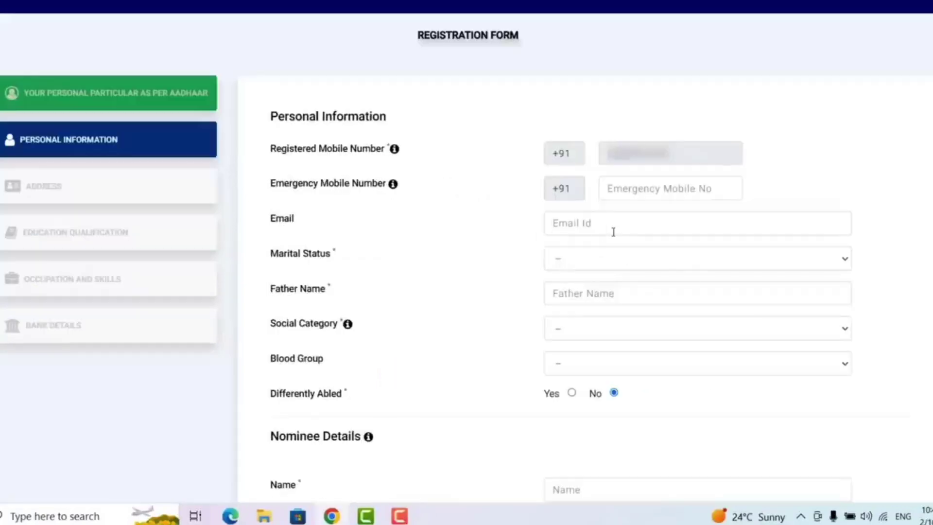
Step: Fill in the worker's email address and set marital status to Never married
{"action": "left_click", "coordinate": [611, 225]}
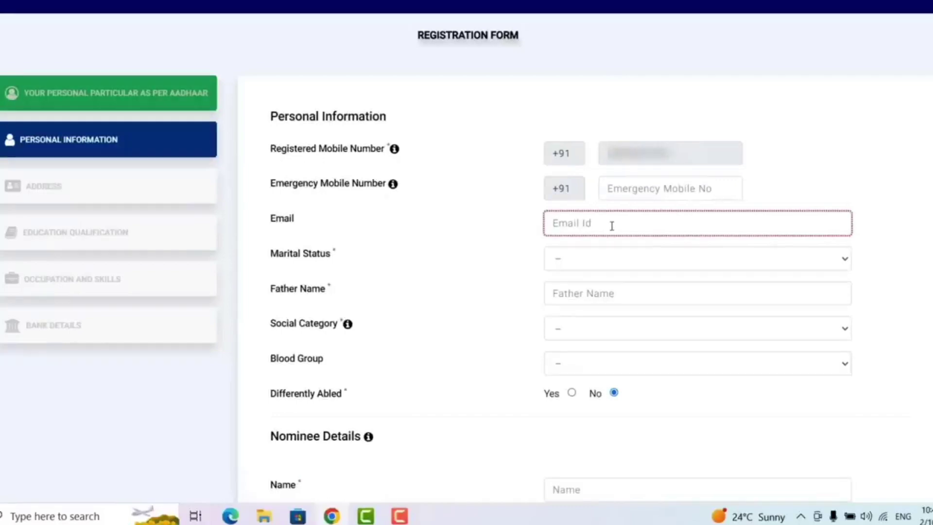
{"action": "type", "text": "EXAMPLE"}
{"action": "key", "text": "BackSpace"}
{"action": "type", "text": "@GMAI"}
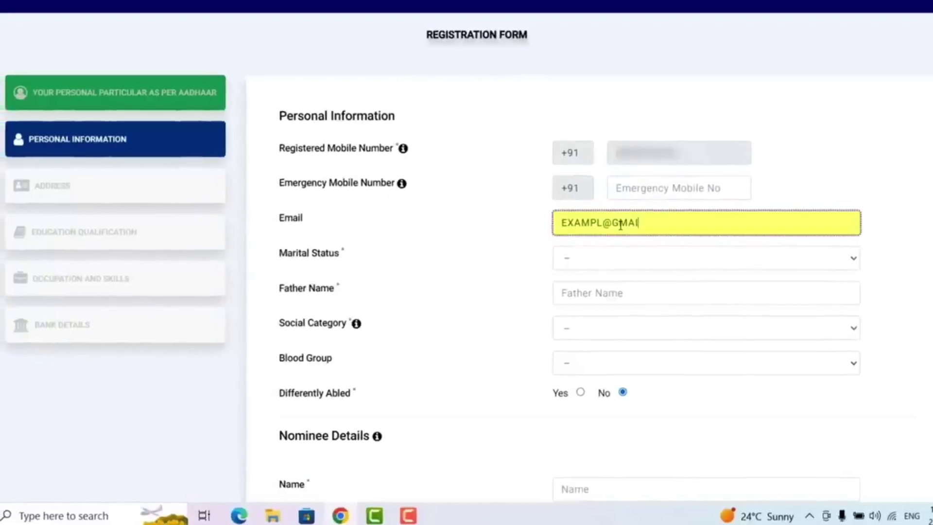
{"action": "type", "text": "L.COM"}
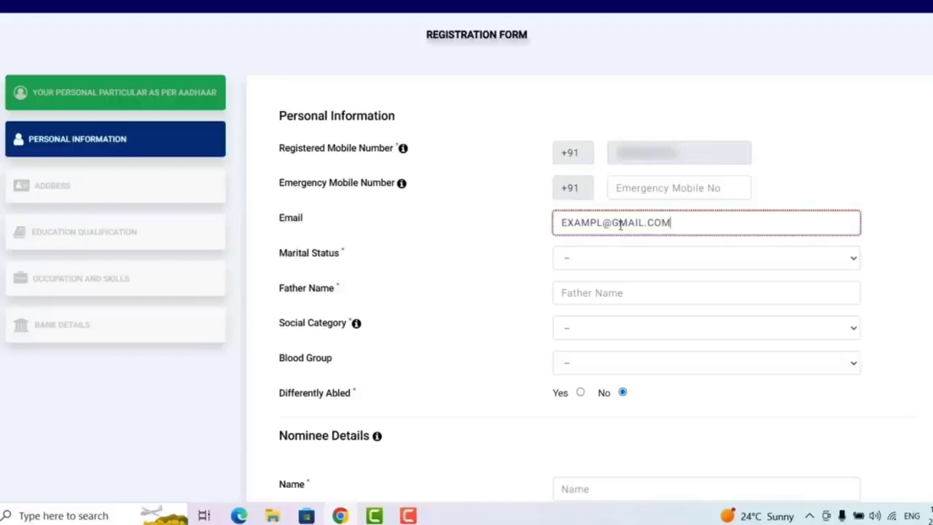
{"action": "left_click", "coordinate": [687, 267]}
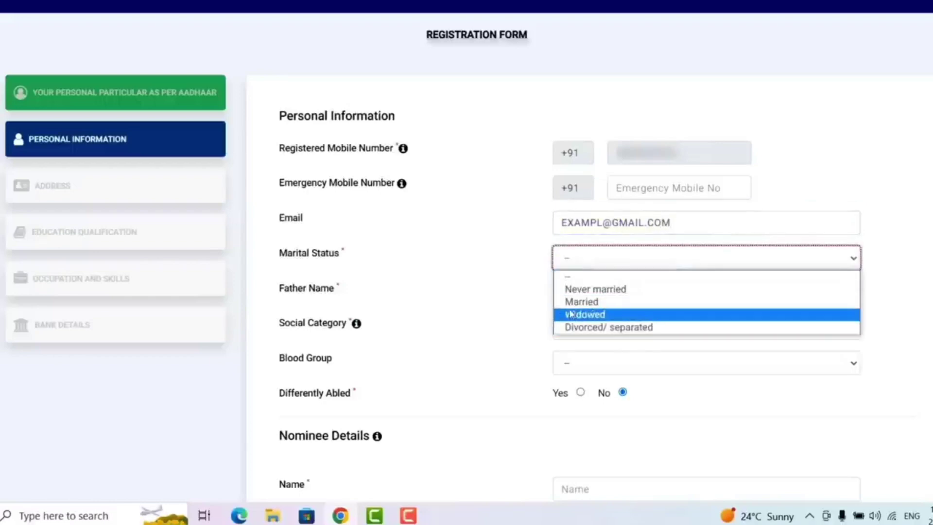
{"action": "left_click", "coordinate": [590, 289]}
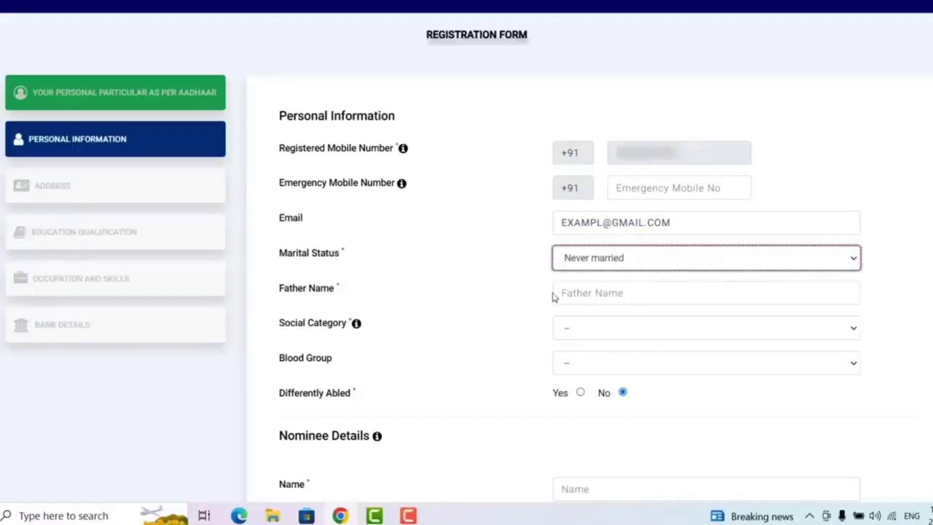
Step: Enter the father's name and set social category to SC
{"action": "left_click", "coordinate": [598, 293]}
{"action": "type", "text": "EXAMPLE FATHER NAME"}
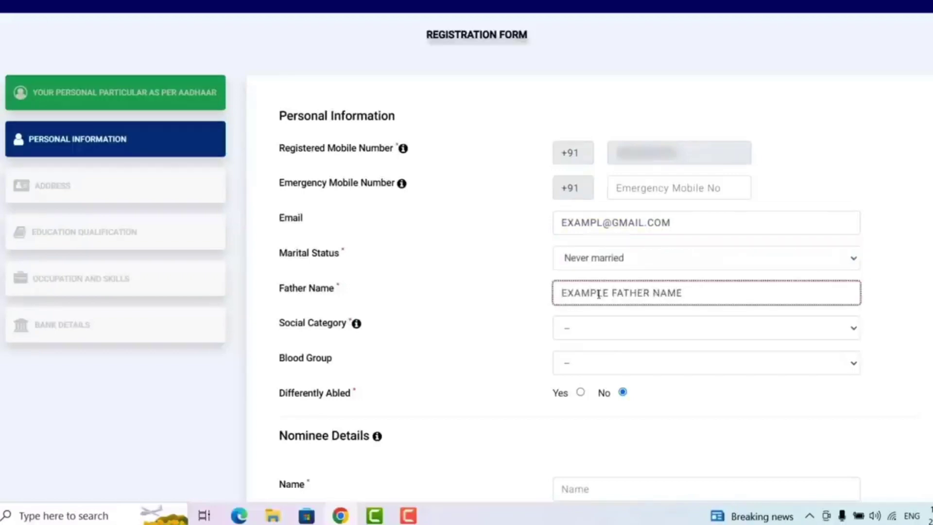
{"action": "left_click", "coordinate": [621, 328]}
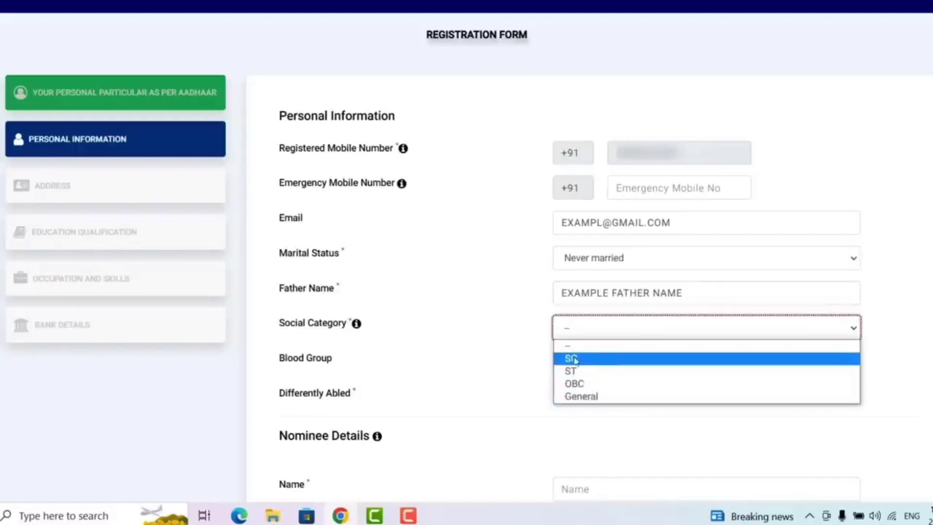
{"action": "left_click", "coordinate": [571, 360]}
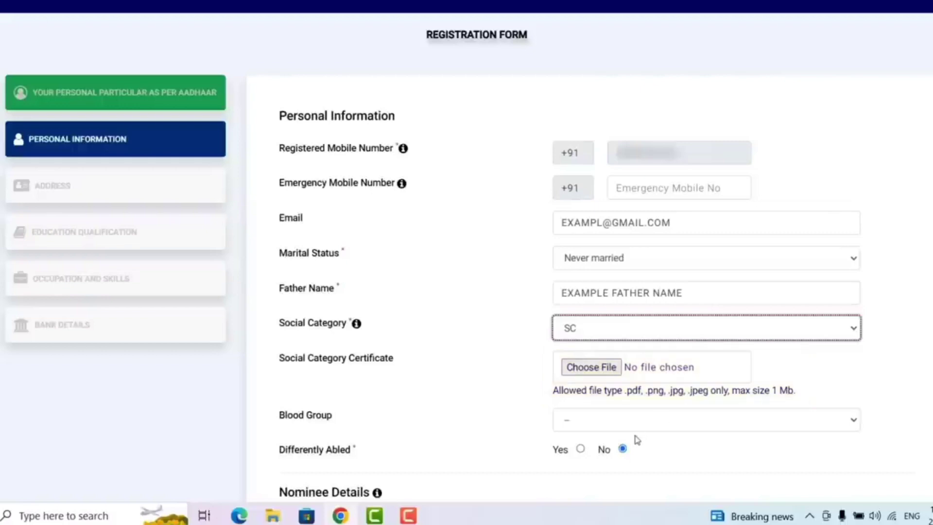
{"action": "left_click", "coordinate": [660, 423]}
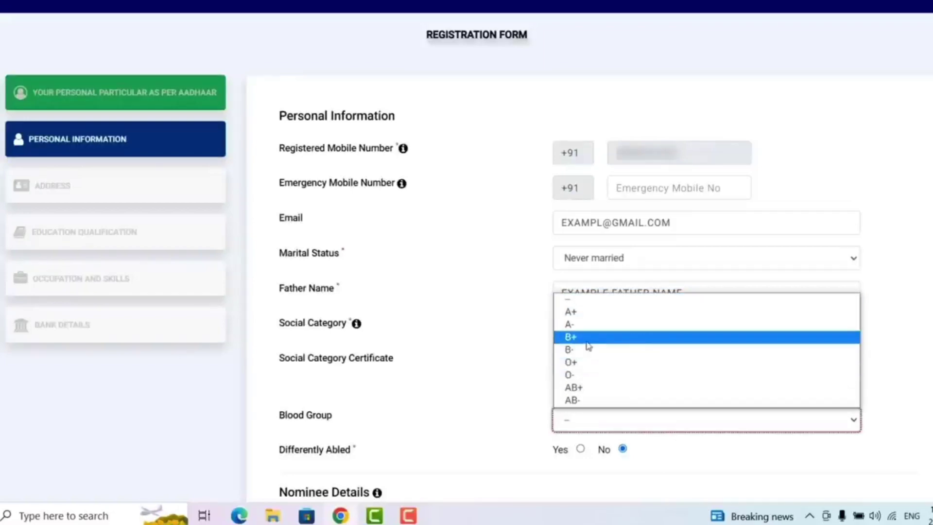
Step: Set blood group to A+, enter the nominee's name and birth date 01/01/1980
{"action": "left_click", "coordinate": [571, 311]}
{"action": "scroll", "coordinate": [870, 337], "scroll_direction": "down", "scroll_amount": 7}
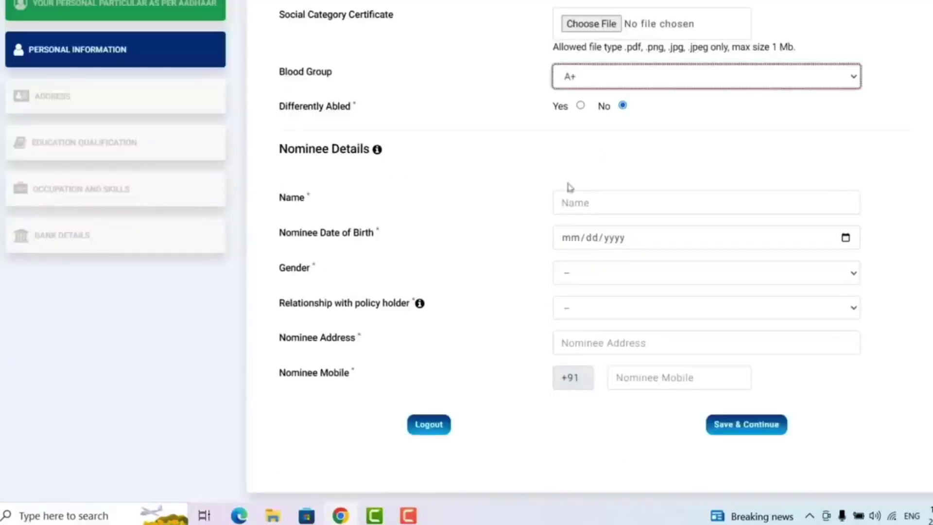
{"action": "left_click", "coordinate": [600, 205]}
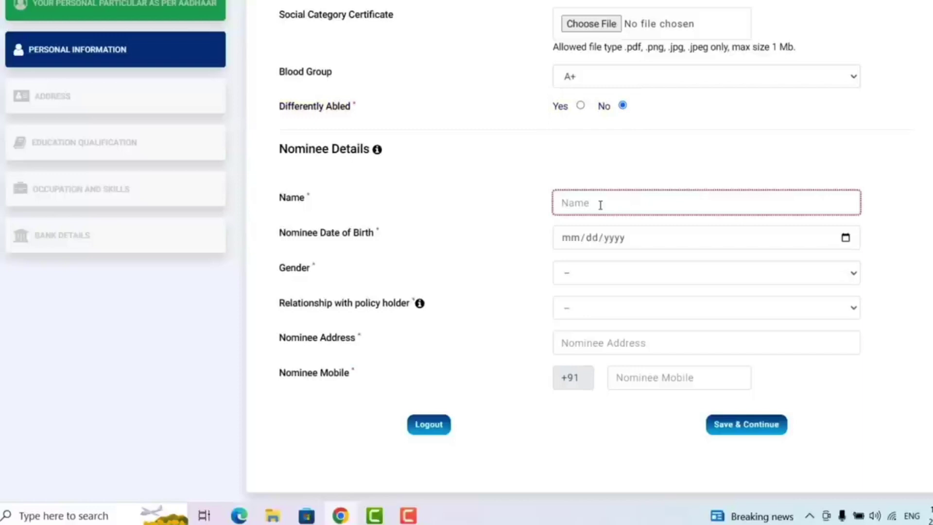
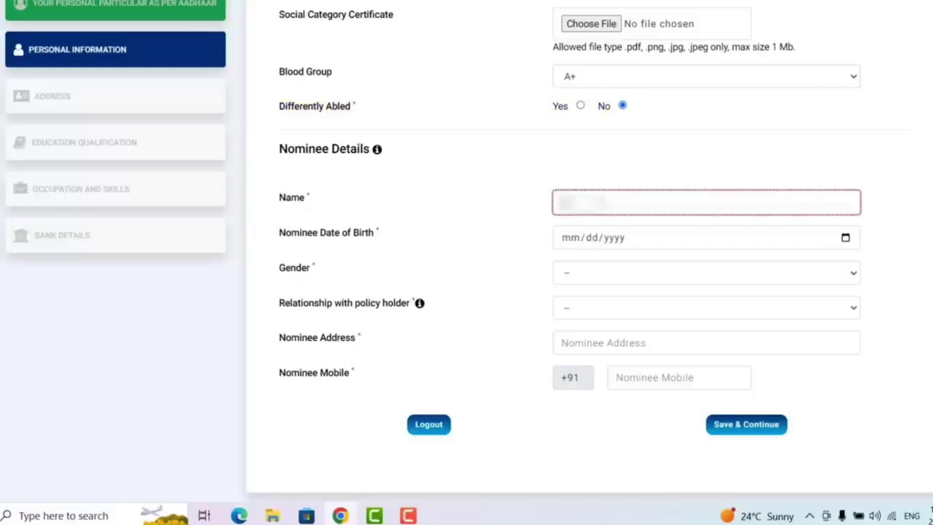
{"action": "left_click", "coordinate": [578, 239]}
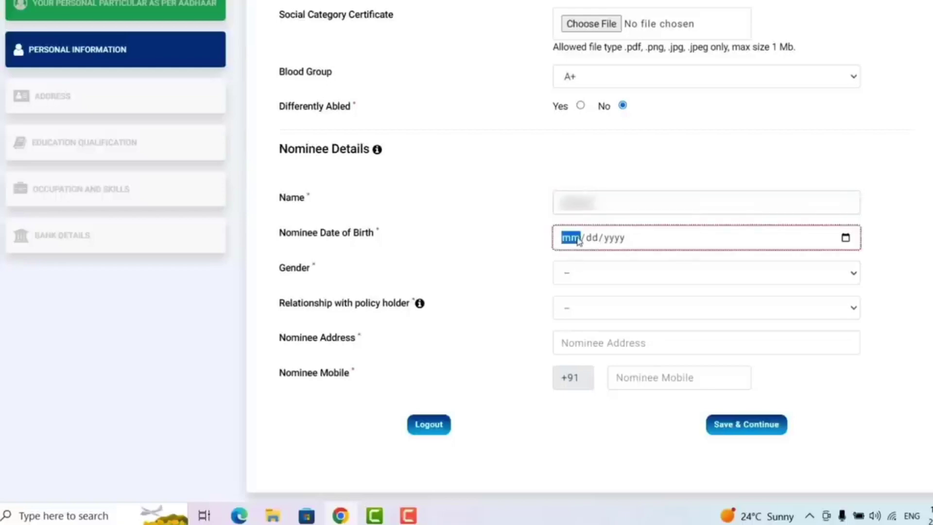
{"action": "left_click", "coordinate": [845, 238]}
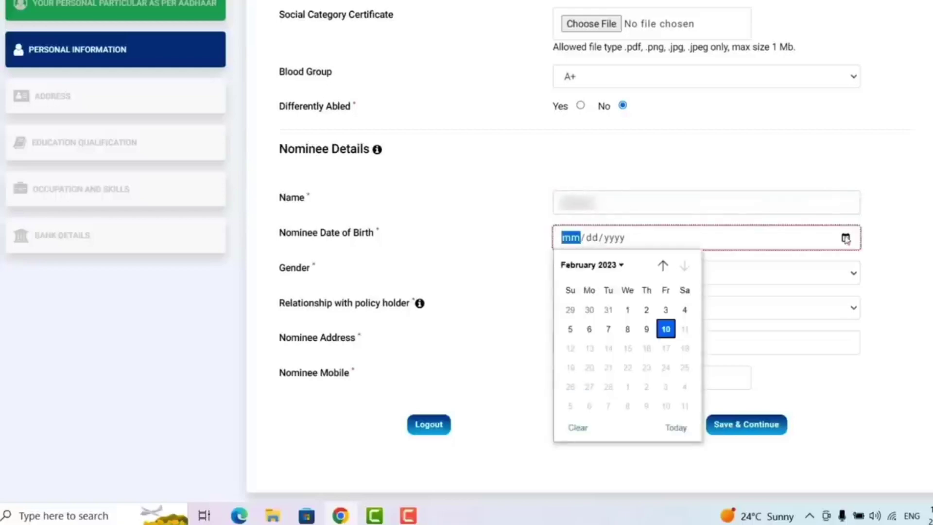
{"action": "left_click", "coordinate": [619, 263]}
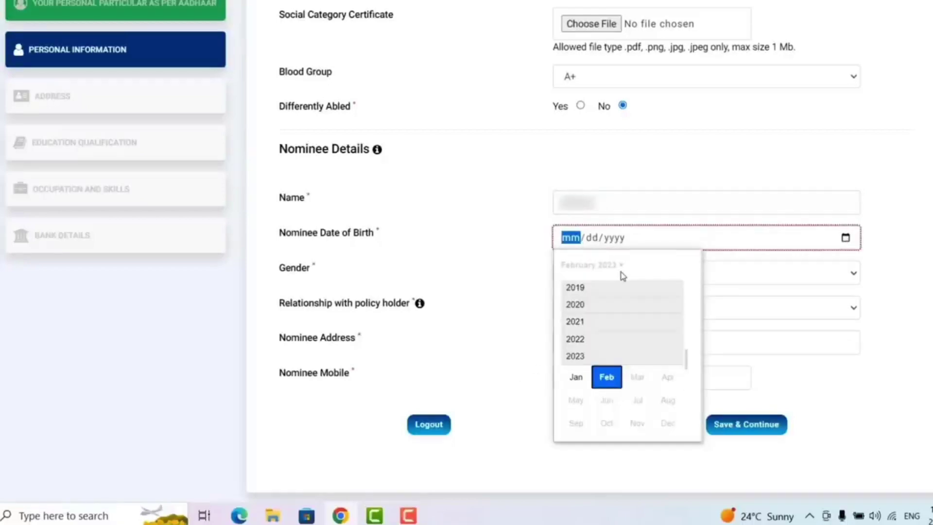
{"action": "key", "text": "Left"}
{"action": "key", "text": "Left"}
{"action": "key", "text": "Left"}
{"action": "key", "text": "Left"}
{"action": "key", "text": "Left"}
{"action": "key", "text": "Left"}
{"action": "key", "text": "Left"}
{"action": "key", "text": "Left"}
{"action": "key", "text": "Left"}
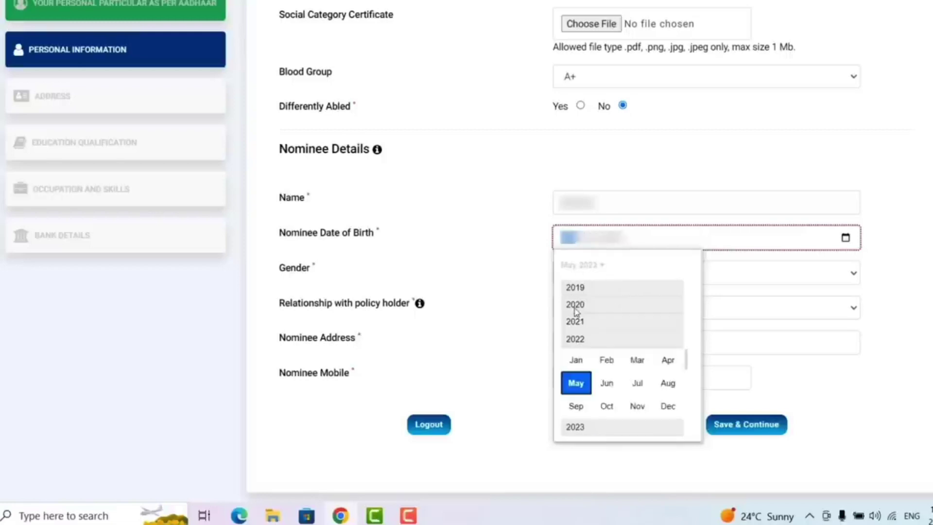
Step: Set nominee gender Female and relationship Mother, fill address and mobile number, and save
{"action": "left_click", "coordinate": [607, 273]}
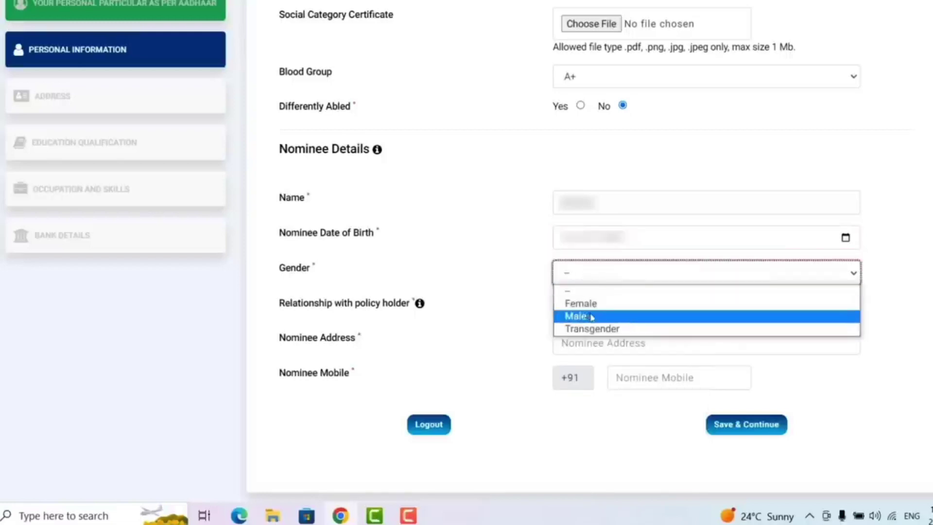
{"action": "left_click", "coordinate": [590, 304]}
{"action": "left_click", "coordinate": [583, 313]}
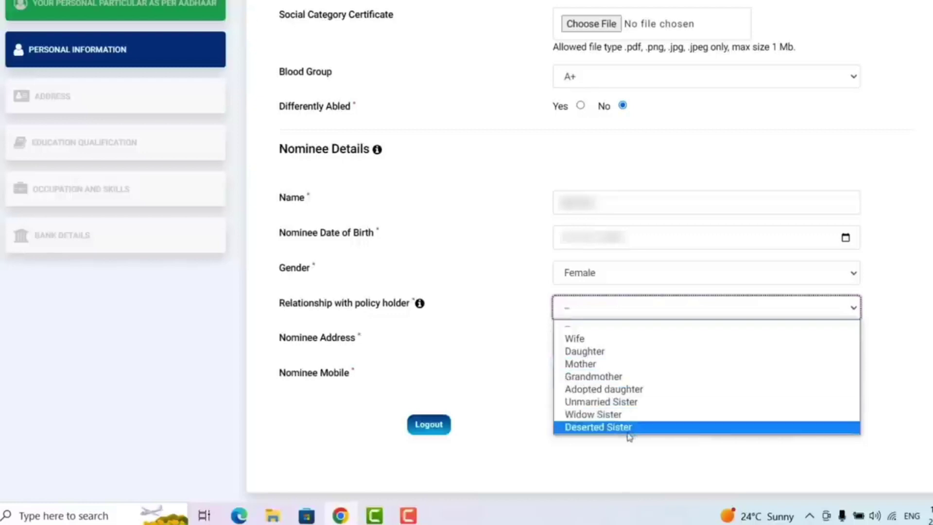
{"action": "left_click", "coordinate": [603, 362]}
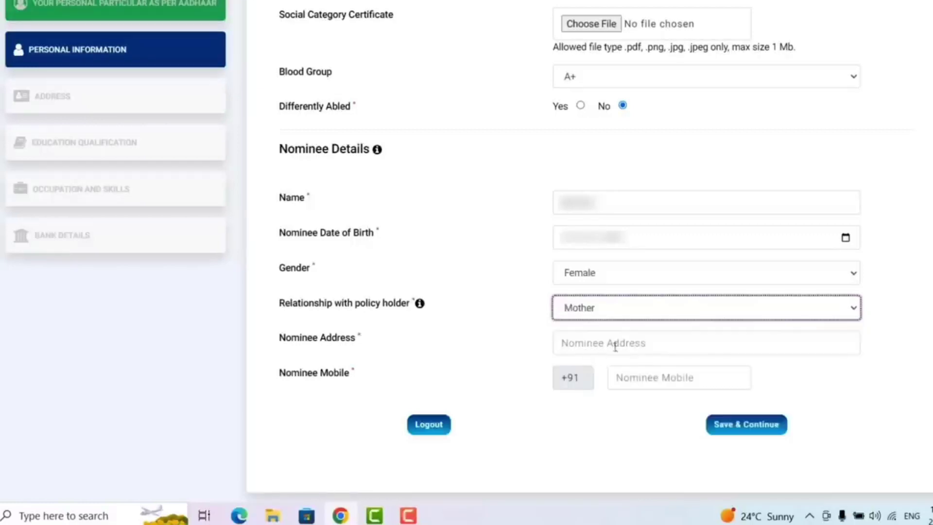
{"action": "left_click", "coordinate": [618, 342]}
{"action": "type", "text": "address"}
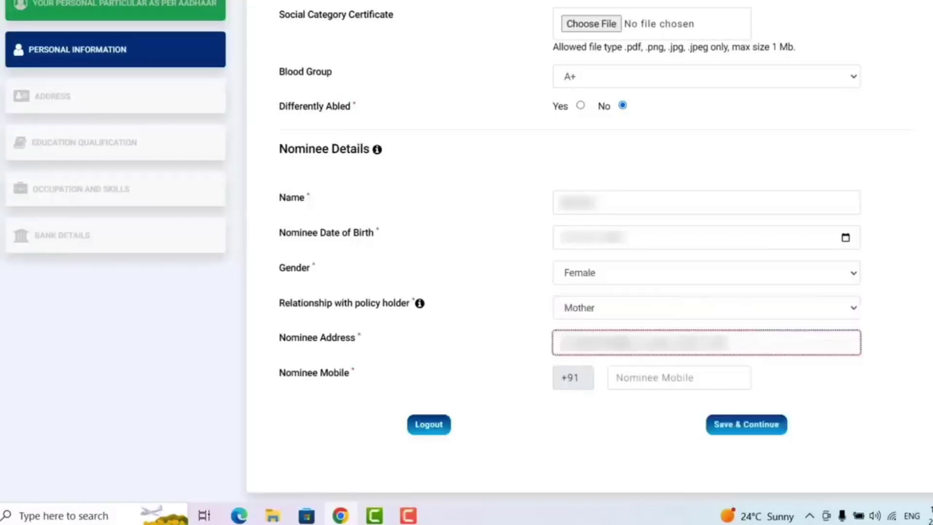
{"action": "type", "text": "adad"}
{"action": "left_click", "coordinate": [655, 378]}
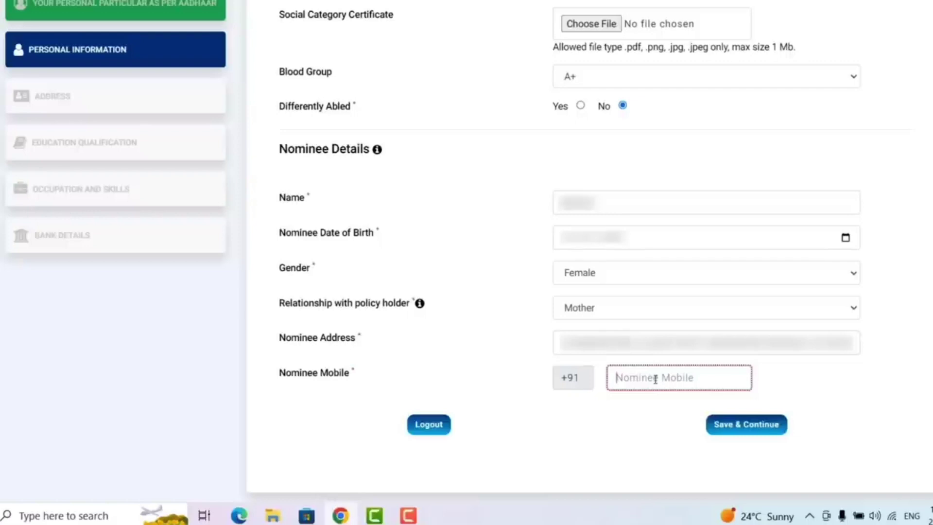
{"action": "type", "text": "6300000000"}
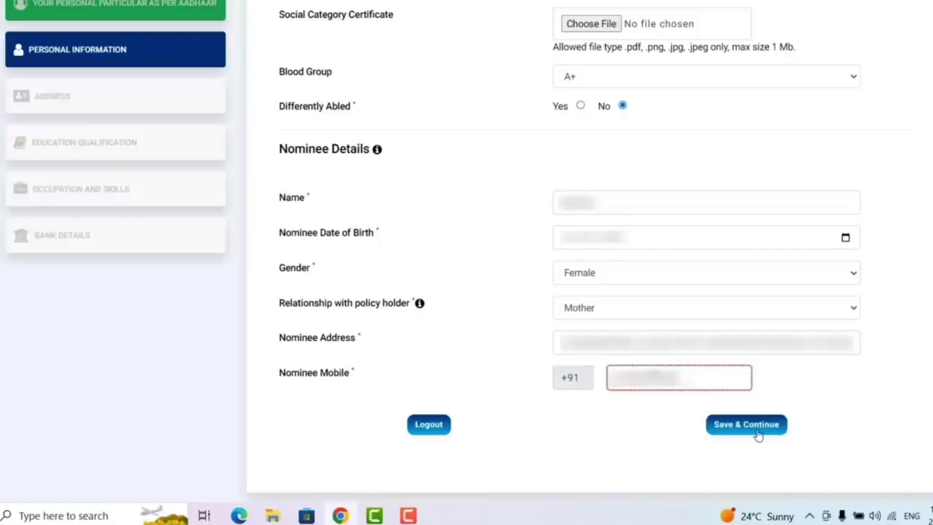
{"action": "scroll", "coordinate": [758, 434], "scroll_direction": "down", "scroll_amount": 3}
{"action": "left_click", "coordinate": [753, 293]}
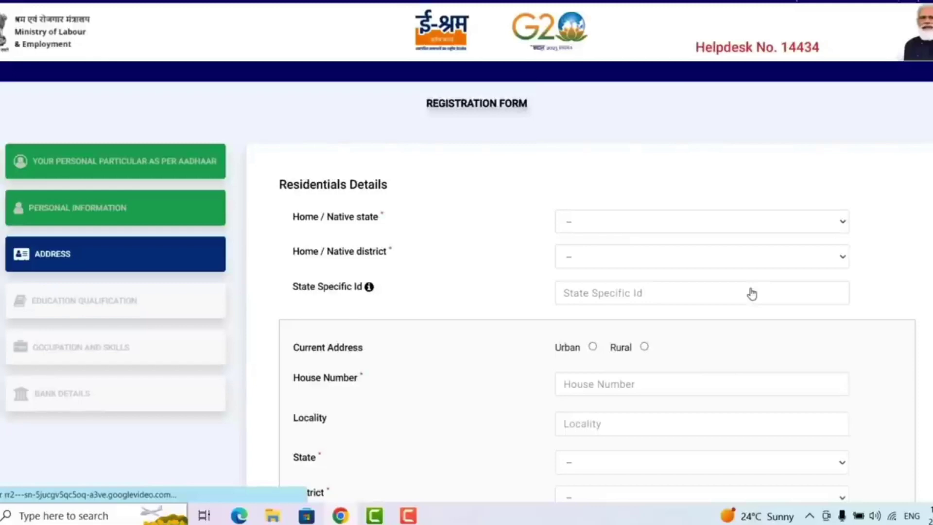
Step: Choose home state UTTAR PRADESH and district SITAPUR, and mark the current address Rural
{"action": "left_click", "coordinate": [748, 225]}
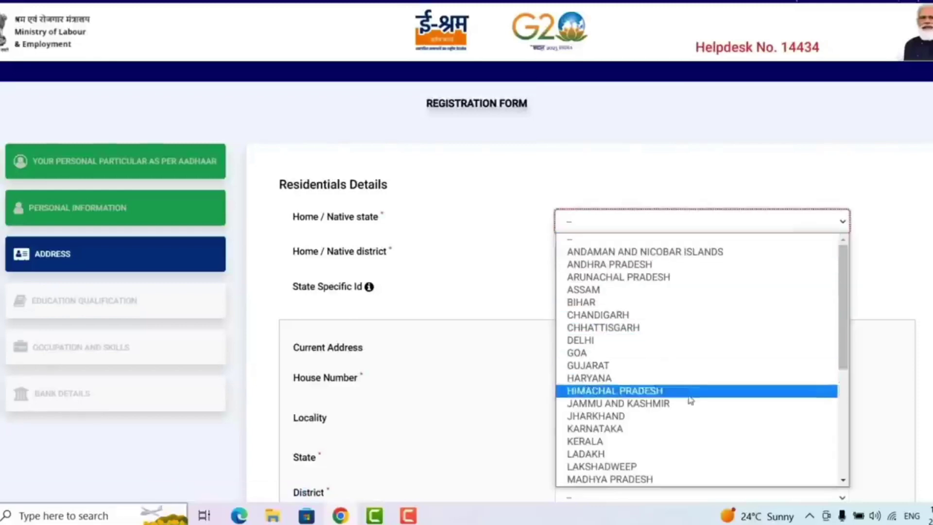
{"action": "scroll", "coordinate": [646, 428], "scroll_direction": "down", "scroll_amount": 5}
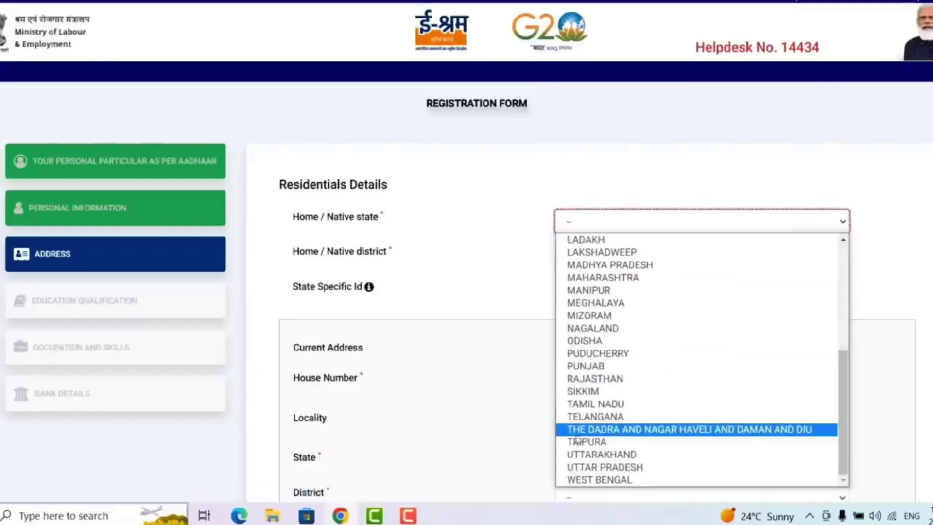
{"action": "left_click", "coordinate": [611, 468]}
{"action": "left_click", "coordinate": [616, 257]}
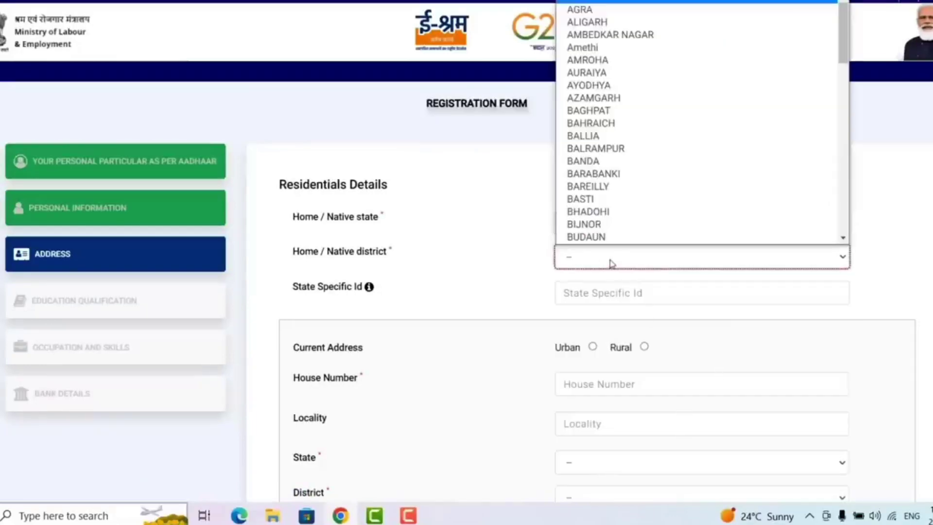
{"action": "scroll", "coordinate": [661, 210], "scroll_direction": "down", "scroll_amount": 10}
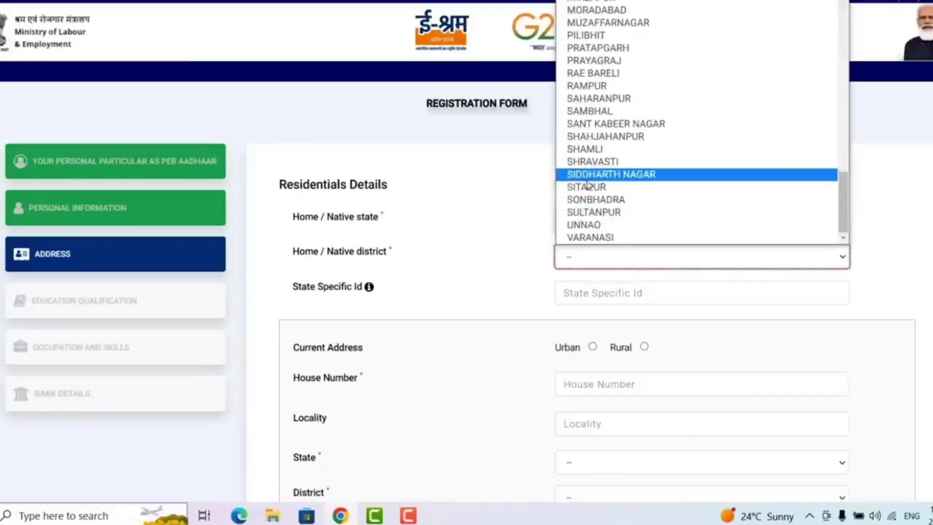
{"action": "left_click", "coordinate": [613, 188]}
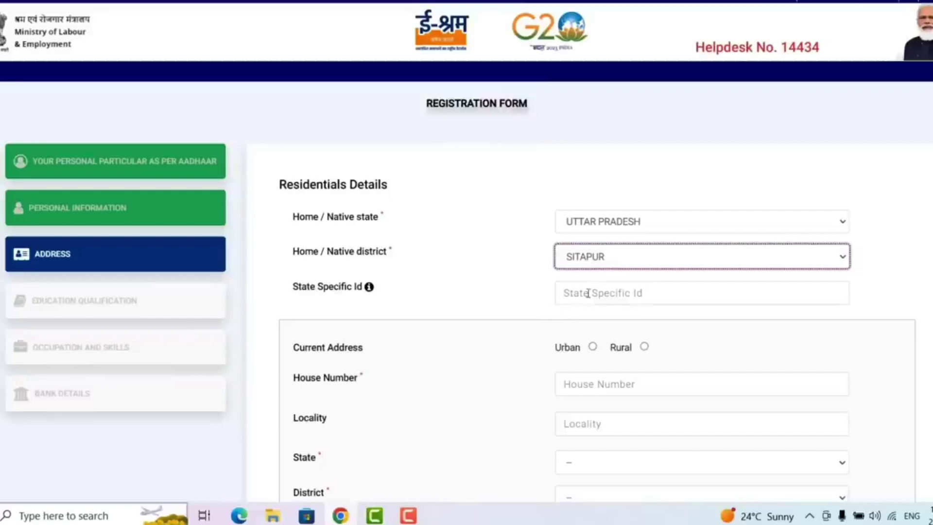
{"action": "left_click", "coordinate": [587, 293]}
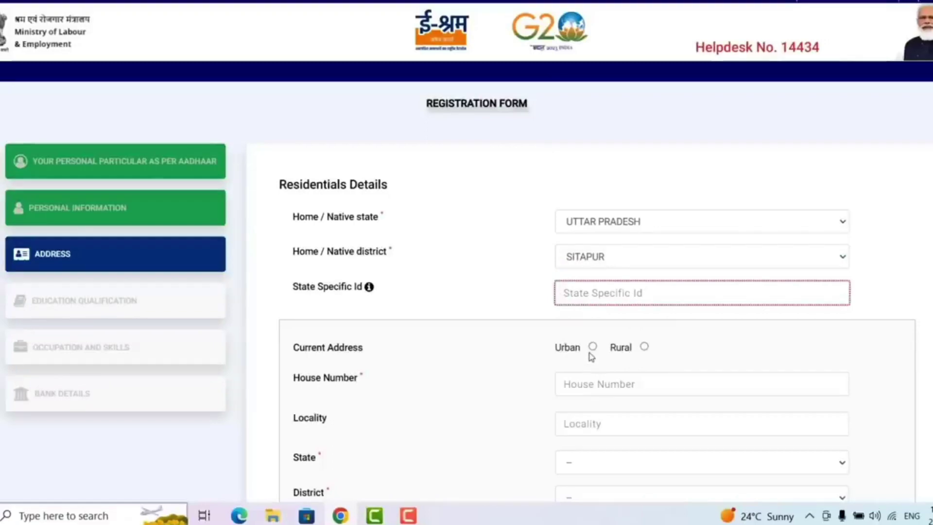
{"action": "left_click", "coordinate": [644, 346]}
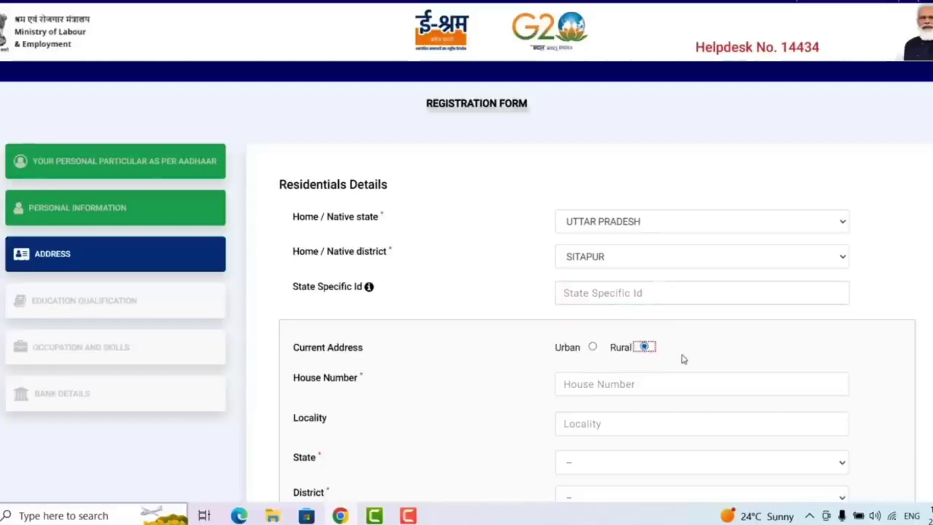
{"action": "scroll", "coordinate": [682, 358], "scroll_direction": "down", "scroll_amount": 4}
{"action": "scroll", "coordinate": [691, 316], "scroll_direction": "down", "scroll_amount": 3}
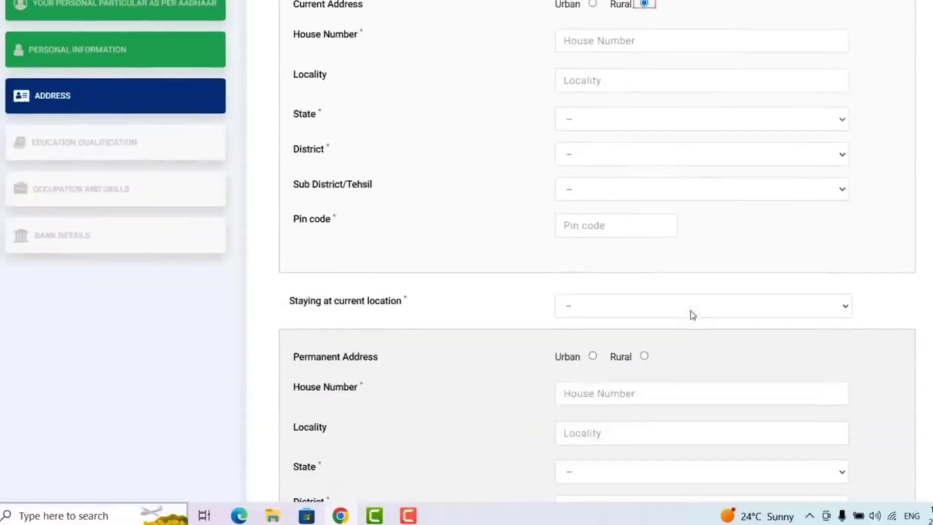
Step: Enter the current house number, choose state UTTAR PRADESH, and set staying duration to 10-15 years
{"action": "left_click", "coordinate": [603, 41]}
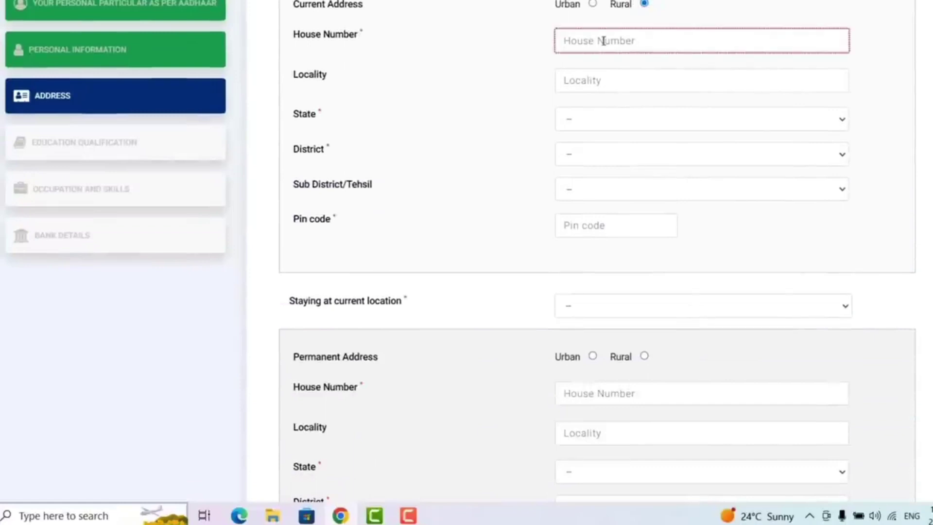
{"action": "type", "text": "2011"}
{"action": "left_click", "coordinate": [623, 82]}
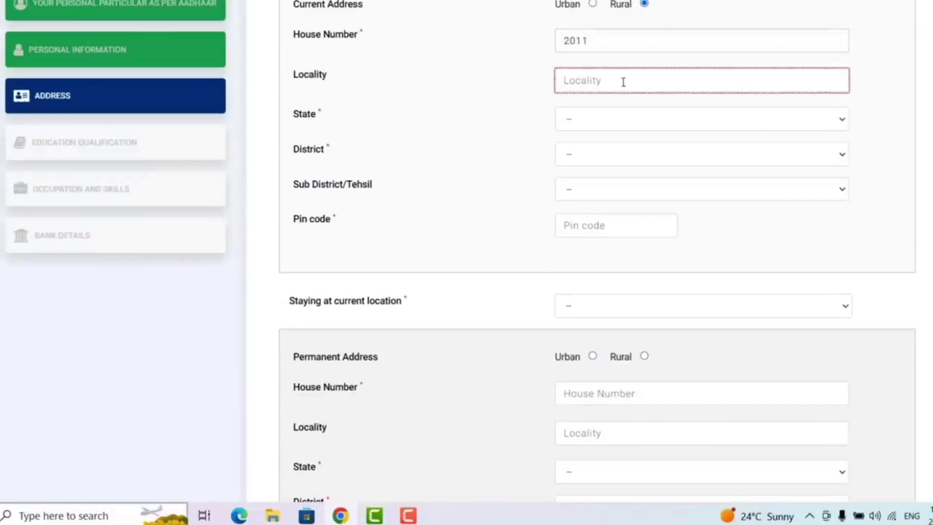
{"action": "left_click", "coordinate": [616, 121]}
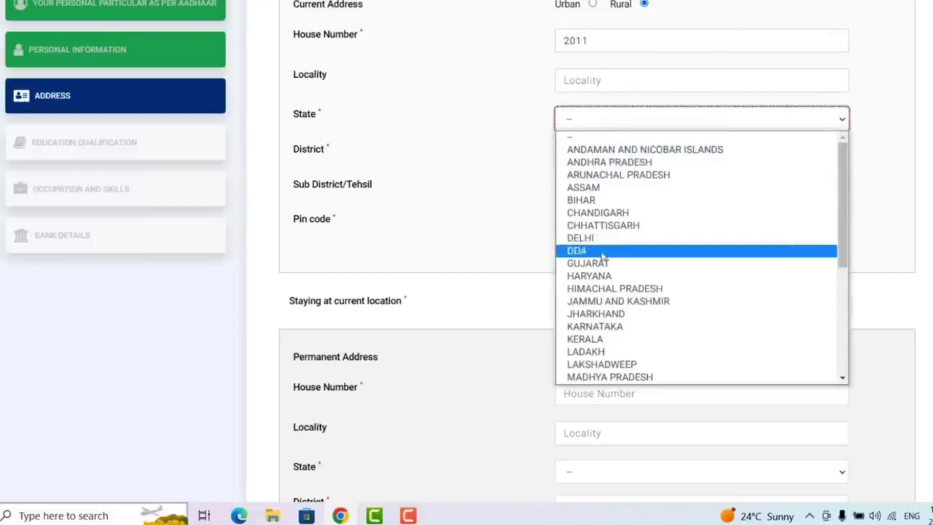
{"action": "scroll", "coordinate": [602, 256], "scroll_direction": "down", "scroll_amount": 5}
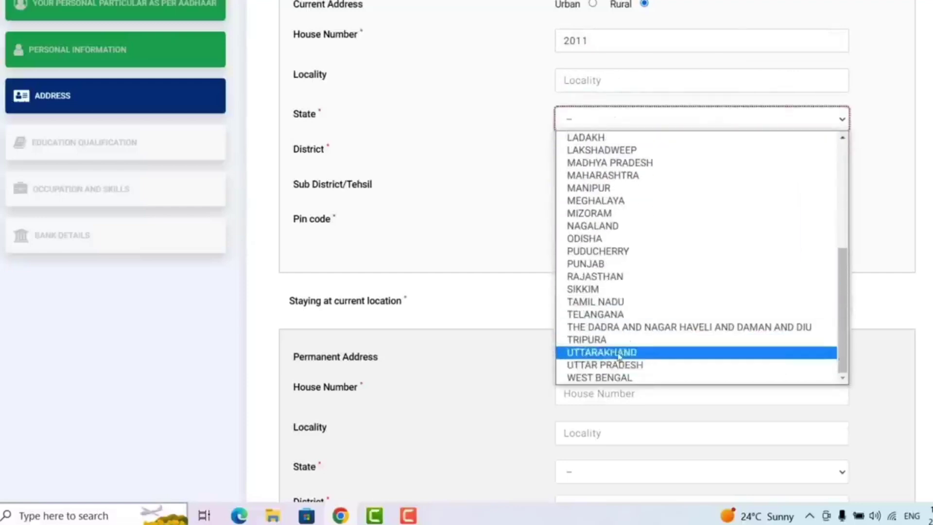
{"action": "left_click", "coordinate": [605, 364]}
{"action": "left_click", "coordinate": [616, 154]}
{"action": "scroll", "coordinate": [616, 379], "scroll_direction": "down", "scroll_amount": 5}
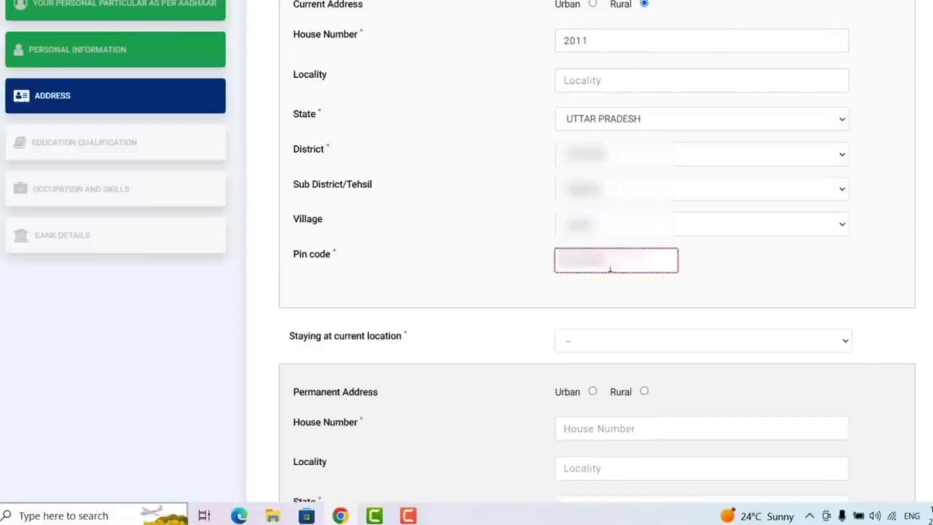
{"action": "left_click", "coordinate": [619, 335]}
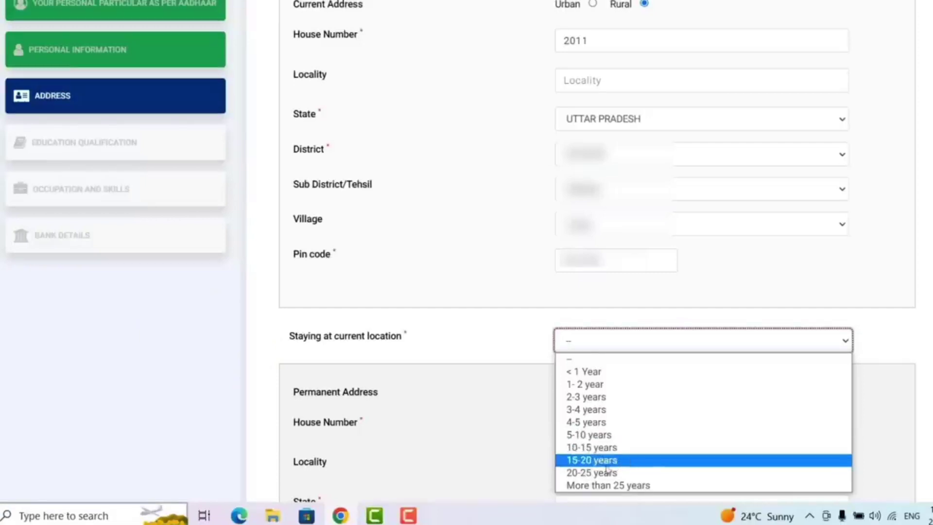
{"action": "left_click", "coordinate": [609, 453]}
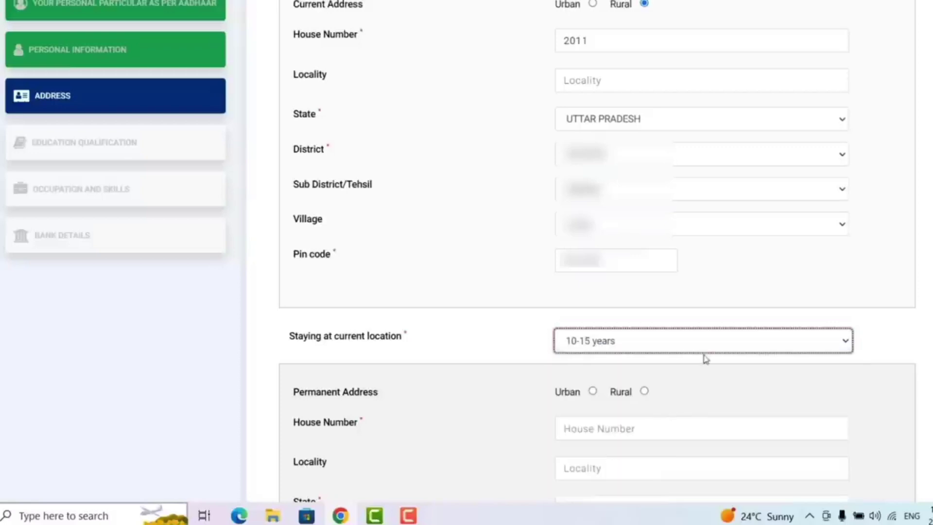
{"action": "scroll", "coordinate": [704, 358], "scroll_direction": "down", "scroll_amount": 7}
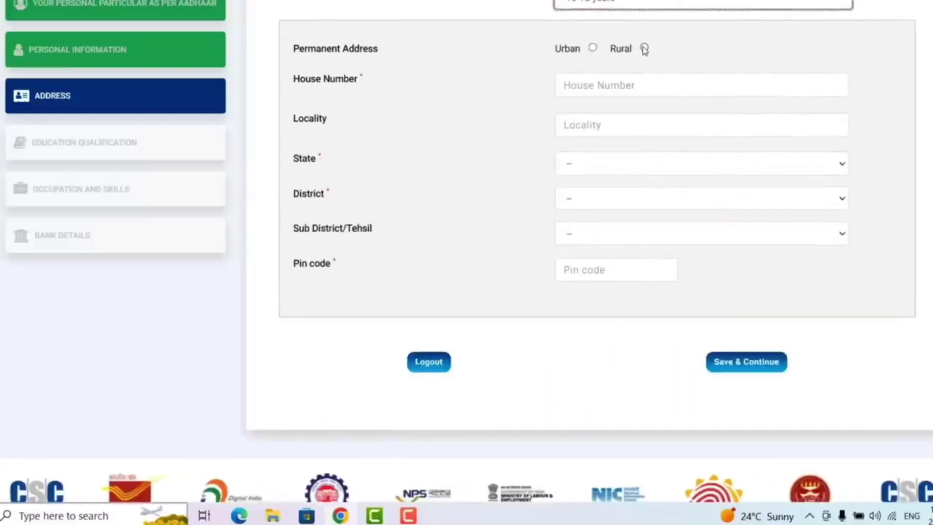
Step: Mark the permanent address Rural, enter its house number, and choose state UTTAR PRADESH
{"action": "left_click", "coordinate": [644, 47]}
{"action": "left_click", "coordinate": [628, 86]}
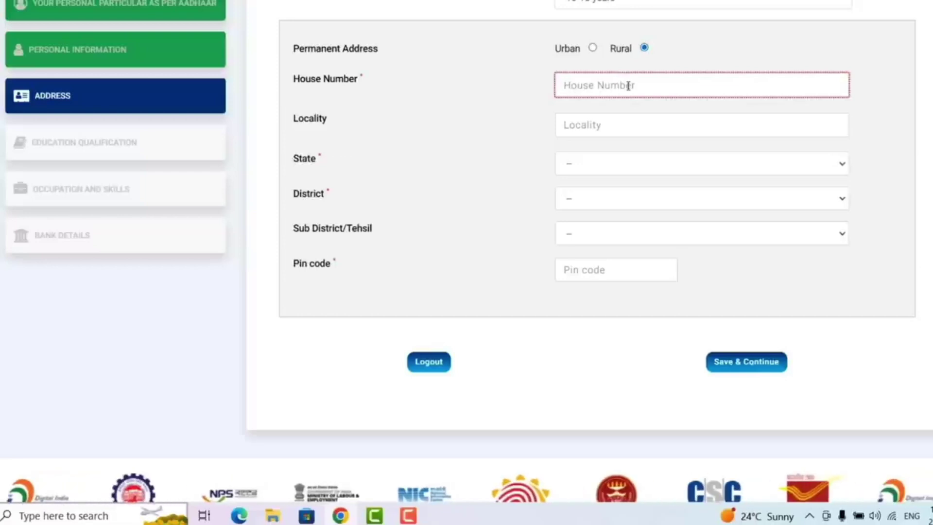
{"action": "type", "text": "211"}
{"action": "left_click", "coordinate": [612, 126]}
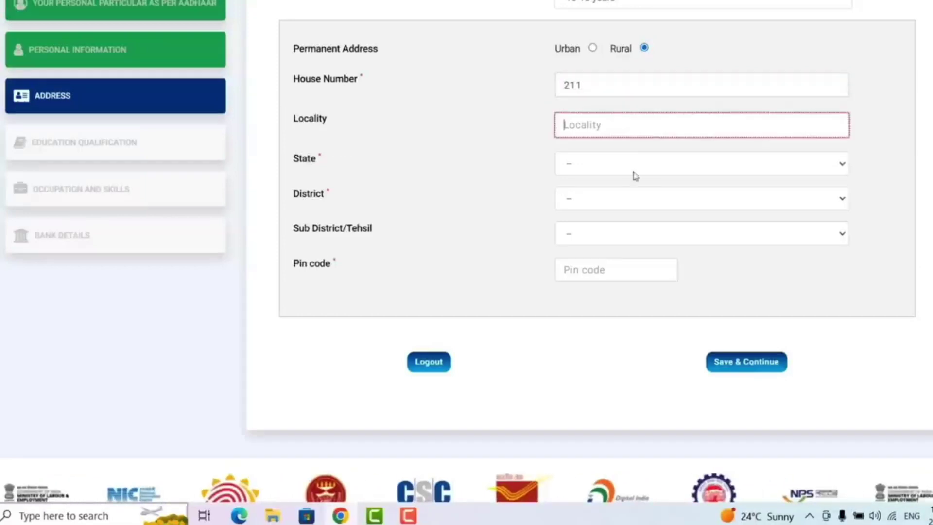
{"action": "left_click", "coordinate": [629, 165]}
{"action": "scroll", "coordinate": [628, 300], "scroll_direction": "down", "scroll_amount": 3}
{"action": "scroll", "coordinate": [629, 300], "scroll_direction": "down", "scroll_amount": 3}
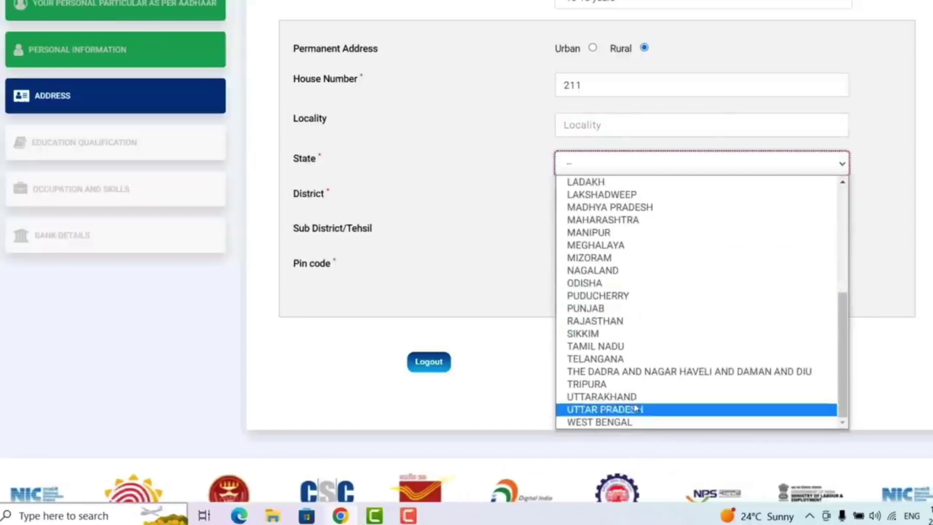
{"action": "left_click", "coordinate": [609, 409]}
Step: Pick the permanent address district and sub-district, then bring up the village list
{"action": "left_click", "coordinate": [700, 198]}
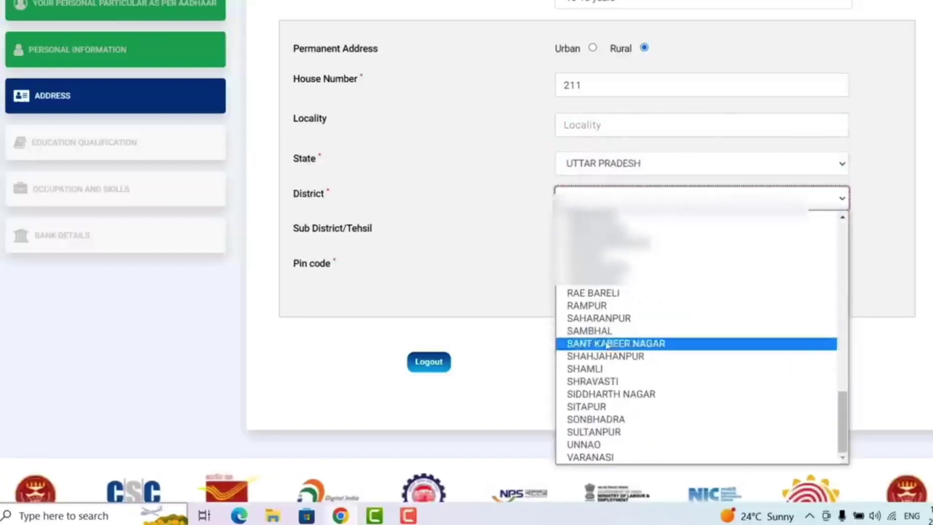
{"action": "left_click", "coordinate": [583, 402]}
{"action": "left_click", "coordinate": [699, 234]}
{"action": "left_click", "coordinate": [583, 277]}
{"action": "left_click", "coordinate": [699, 268]}
{"action": "scroll", "coordinate": [631, 194], "scroll_direction": "down", "scroll_amount": 10}
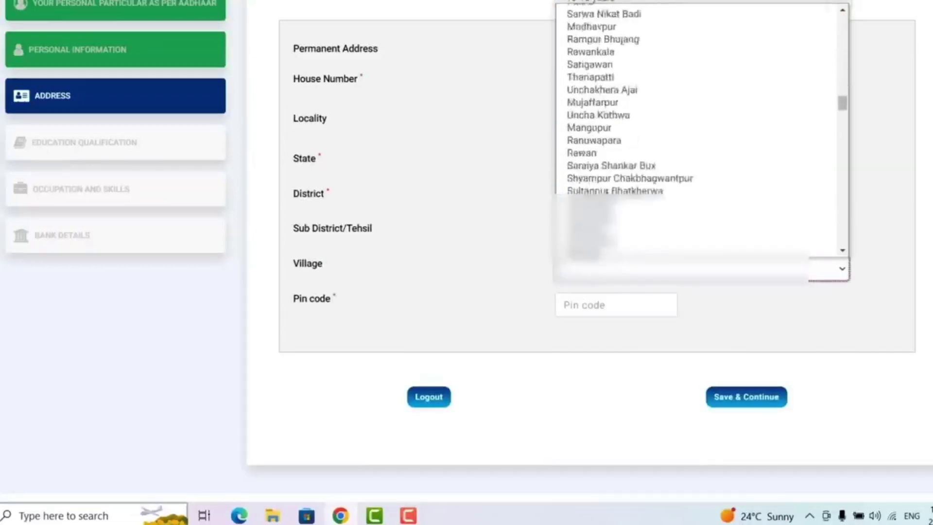
{"action": "scroll", "coordinate": [694, 127], "scroll_direction": "down", "scroll_amount": 15}
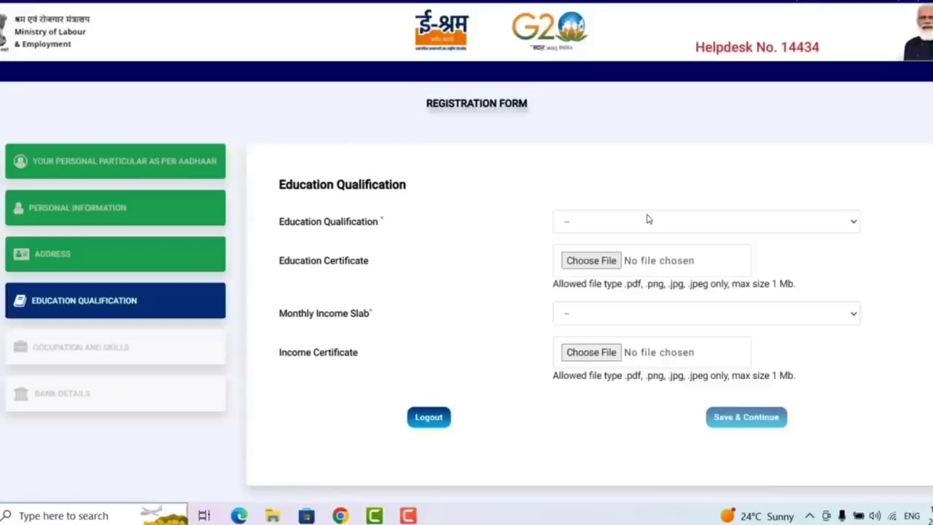
Step: Set education to Higher Secondary and monthly income slab to 10000 & Below, then save
{"action": "left_click", "coordinate": [598, 222]}
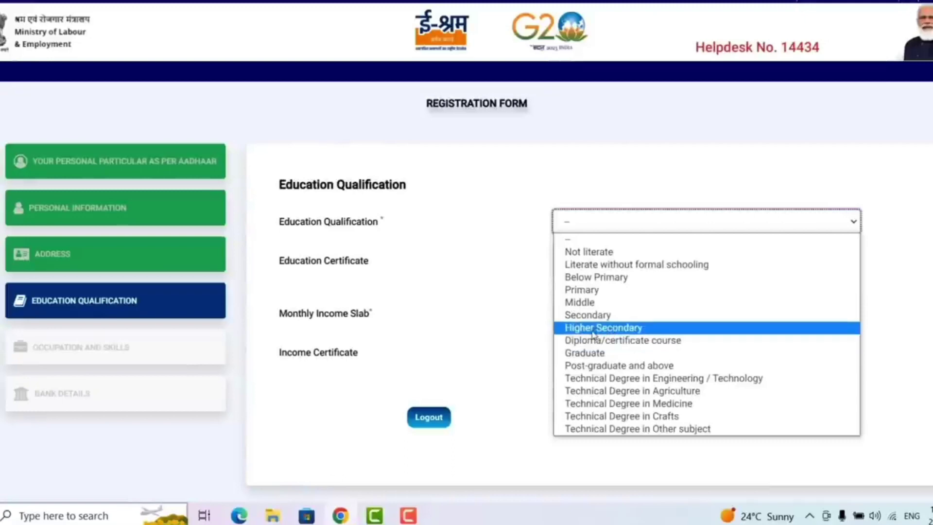
{"action": "left_click", "coordinate": [593, 335]}
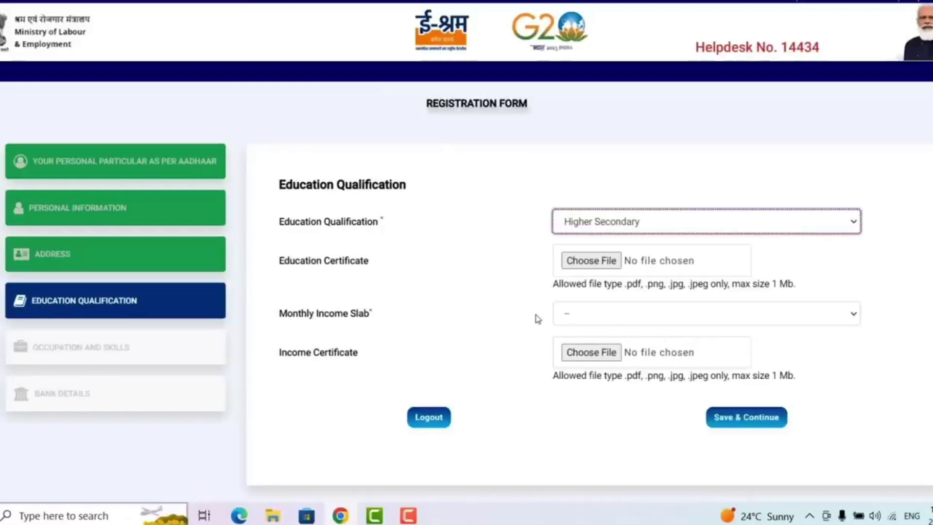
{"action": "left_click", "coordinate": [600, 320]}
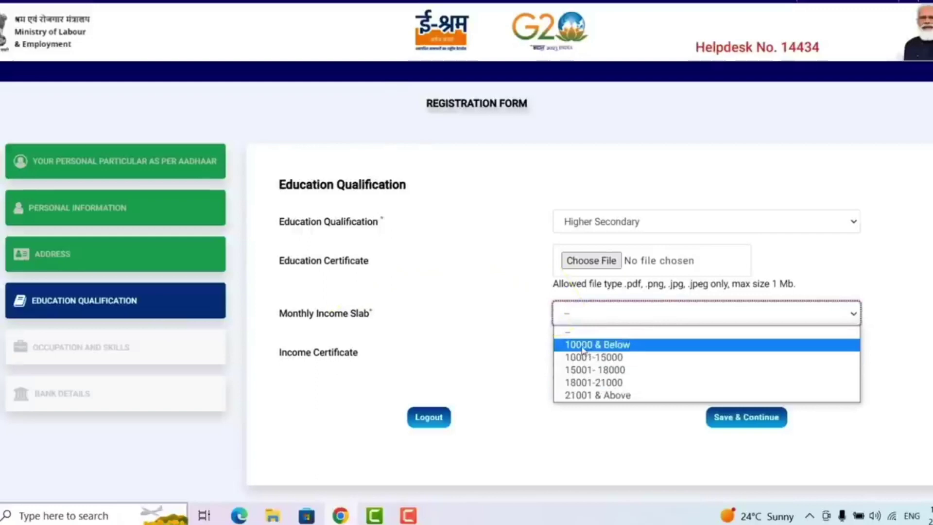
{"action": "left_click", "coordinate": [587, 347]}
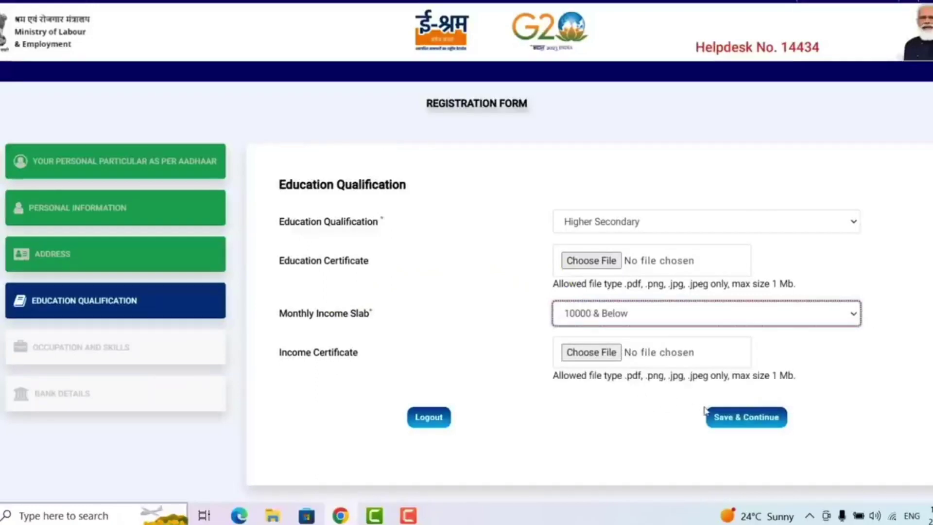
{"action": "left_click", "coordinate": [742, 424]}
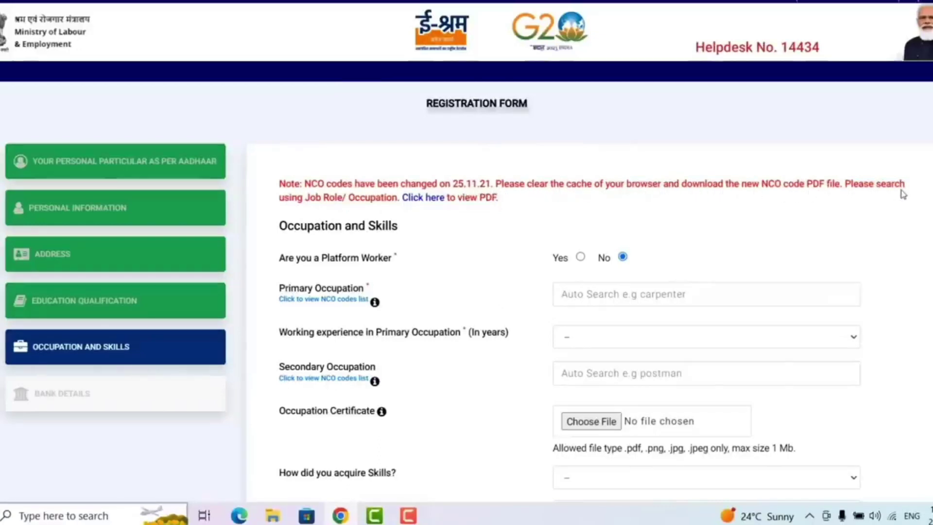
Step: Search 'COM' in Primary Occupation and select Computer Operator from the suggestions
{"action": "scroll", "coordinate": [588, 216], "scroll_direction": "down", "scroll_amount": 6}
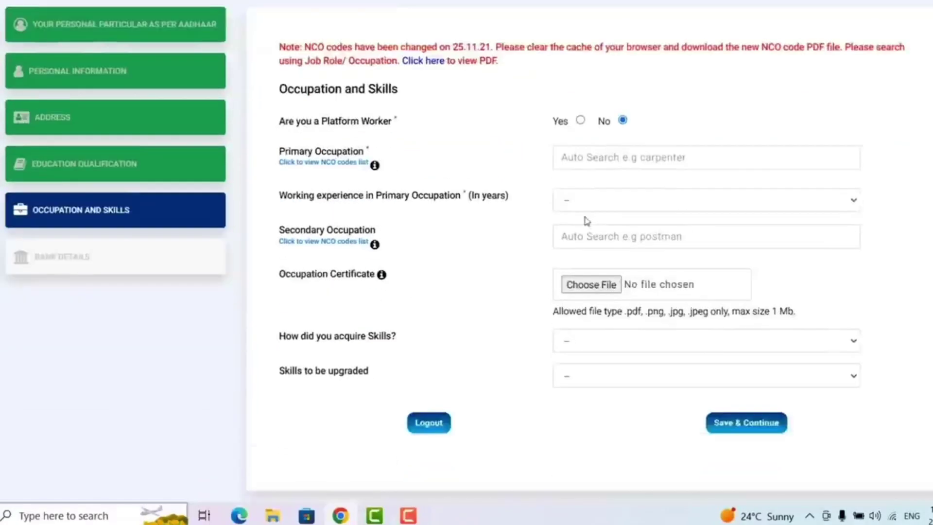
{"action": "scroll", "coordinate": [586, 221], "scroll_direction": "up", "scroll_amount": 3}
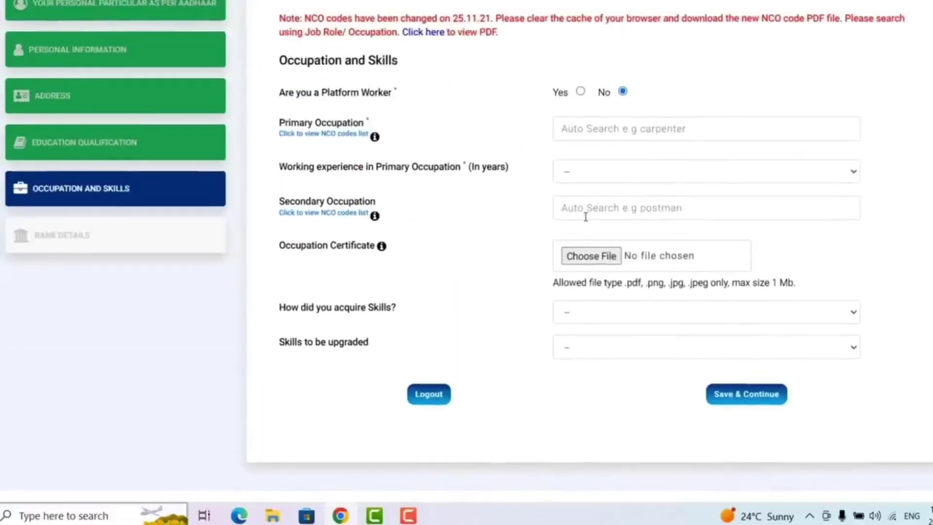
{"action": "scroll", "coordinate": [585, 216], "scroll_direction": "up", "scroll_amount": 2}
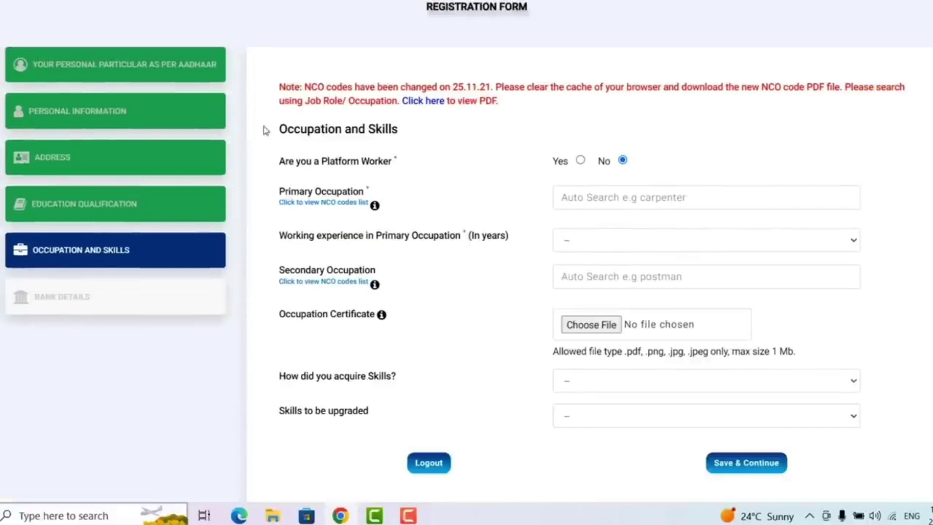
{"action": "left_click", "coordinate": [629, 200]}
{"action": "type", "text": "co"}
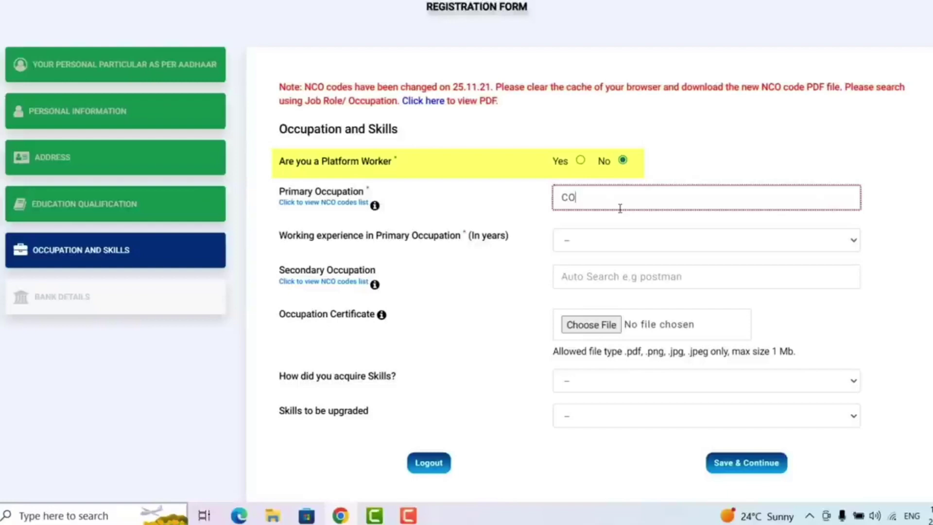
{"action": "type", "text": "M"}
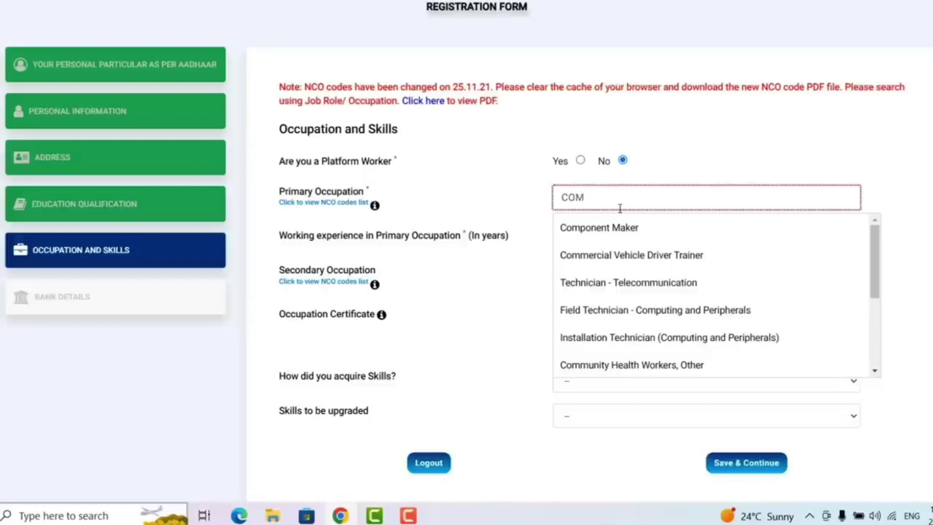
{"action": "scroll", "coordinate": [631, 291], "scroll_direction": "down", "scroll_amount": 3}
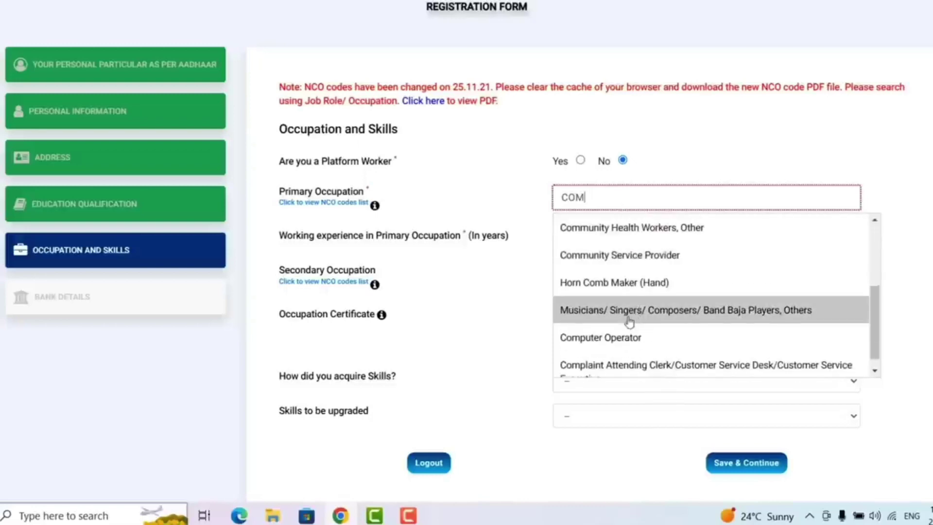
{"action": "left_click", "coordinate": [601, 340]}
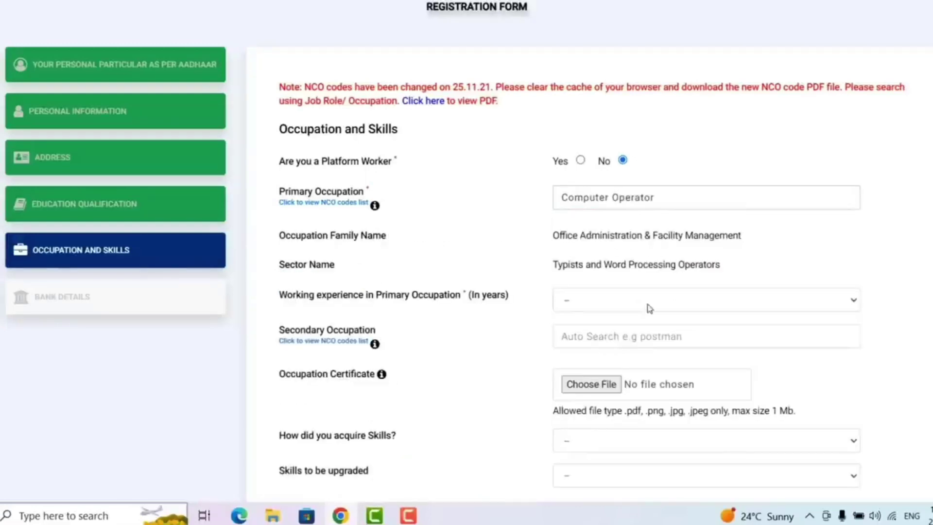
Step: Set working experience to 1 year and secondary occupation to Labourer - Agricultural
{"action": "left_click", "coordinate": [606, 306]}
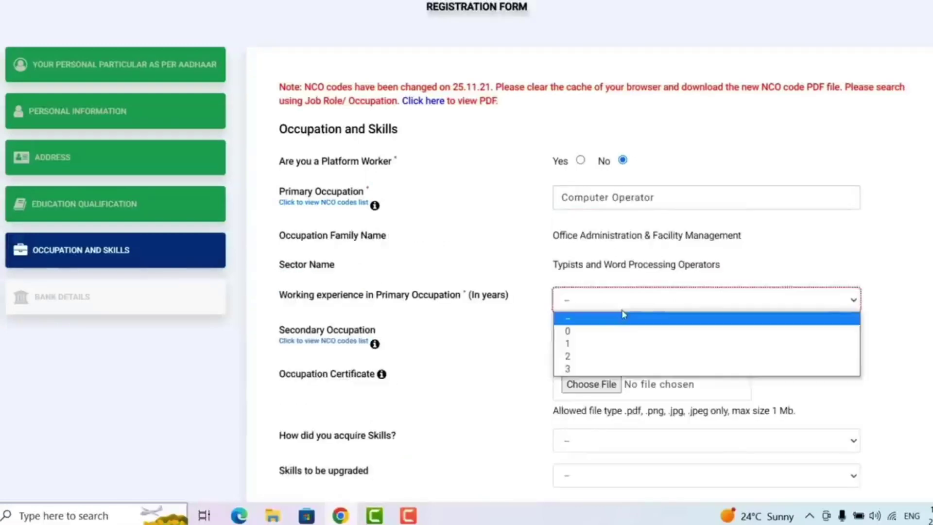
{"action": "left_click", "coordinate": [576, 344]}
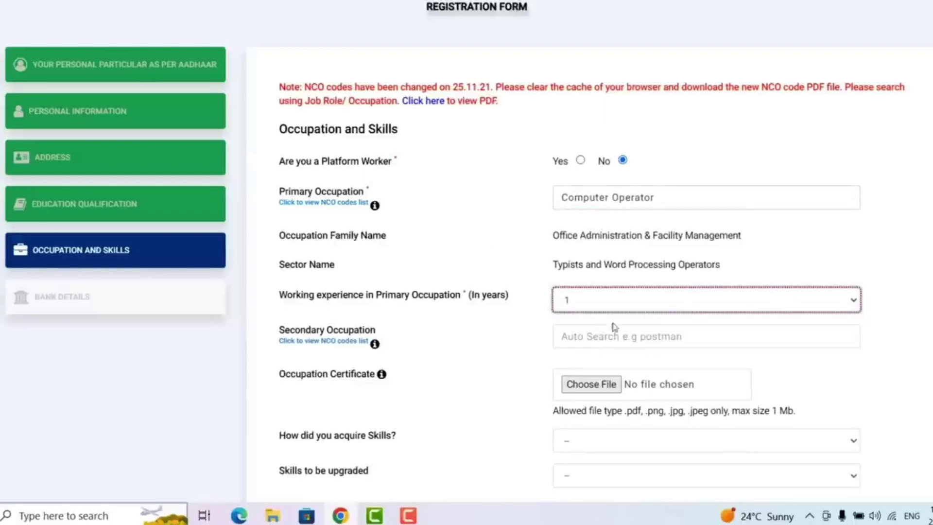
{"action": "left_click", "coordinate": [624, 340]}
{"action": "type", "text": "AGR"}
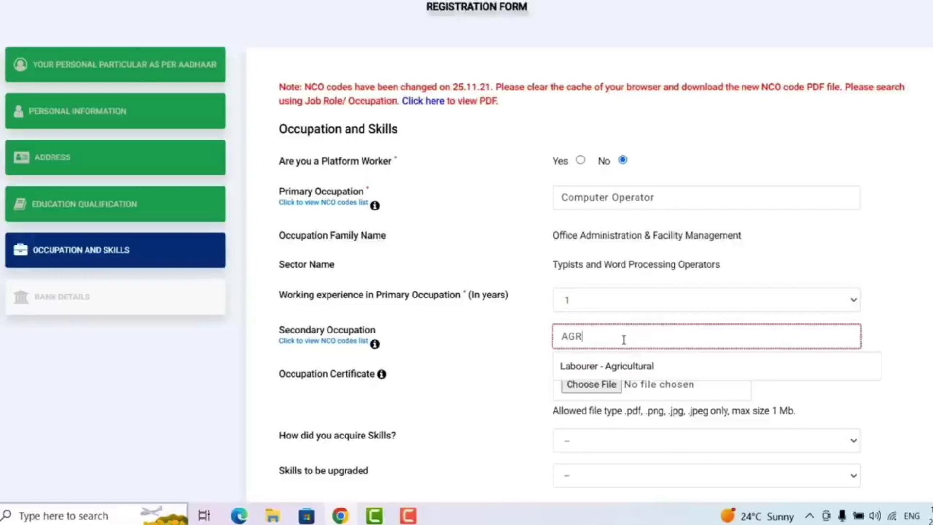
{"action": "left_click", "coordinate": [625, 376]}
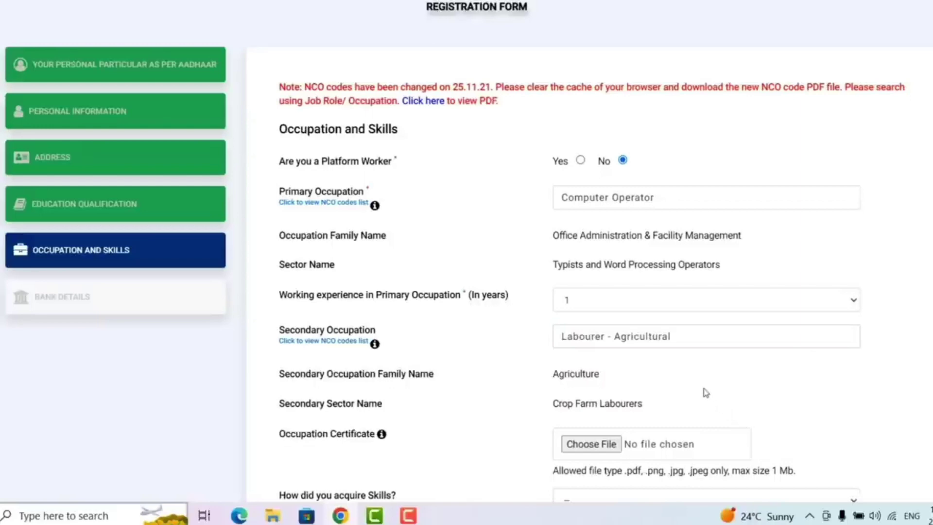
Step: Record skills as acquired through formal vocational / technical training
{"action": "scroll", "coordinate": [708, 391], "scroll_direction": "down", "scroll_amount": 4}
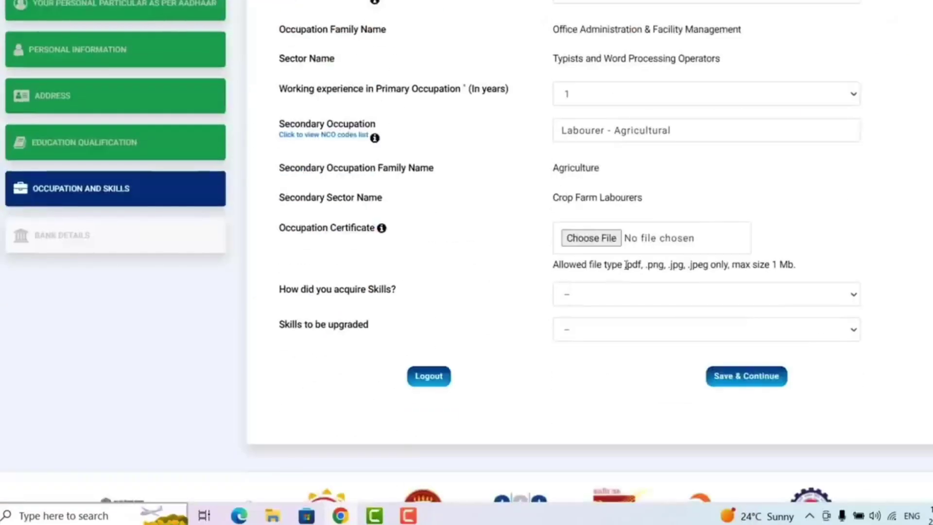
{"action": "left_click", "coordinate": [651, 298]}
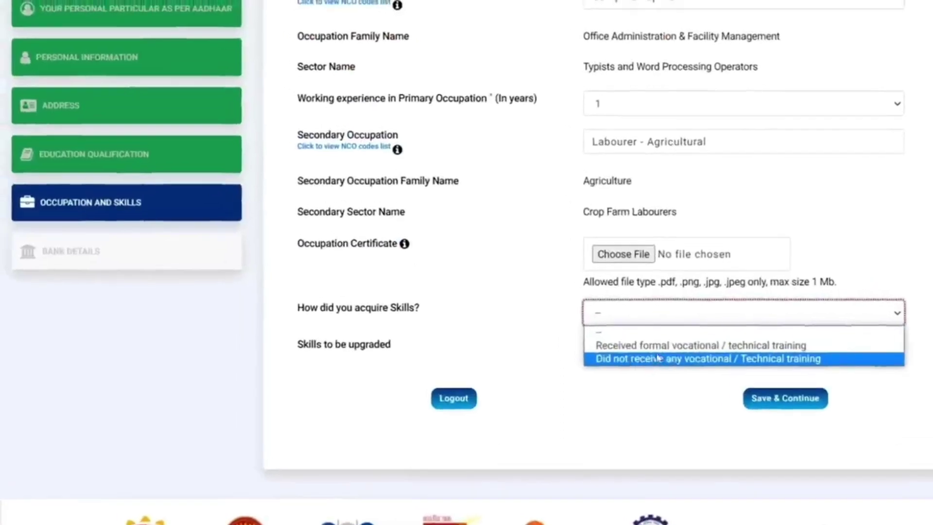
{"action": "left_click", "coordinate": [695, 347]}
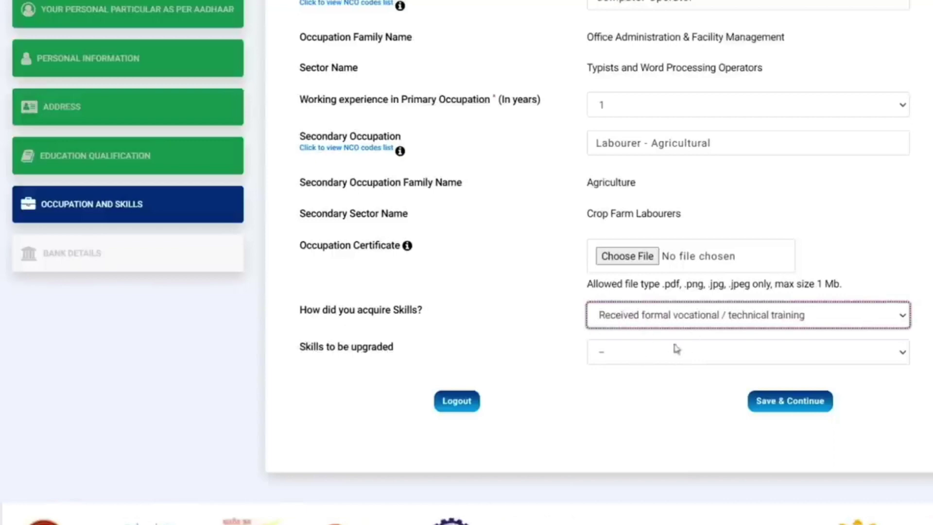
{"action": "left_click", "coordinate": [655, 360]}
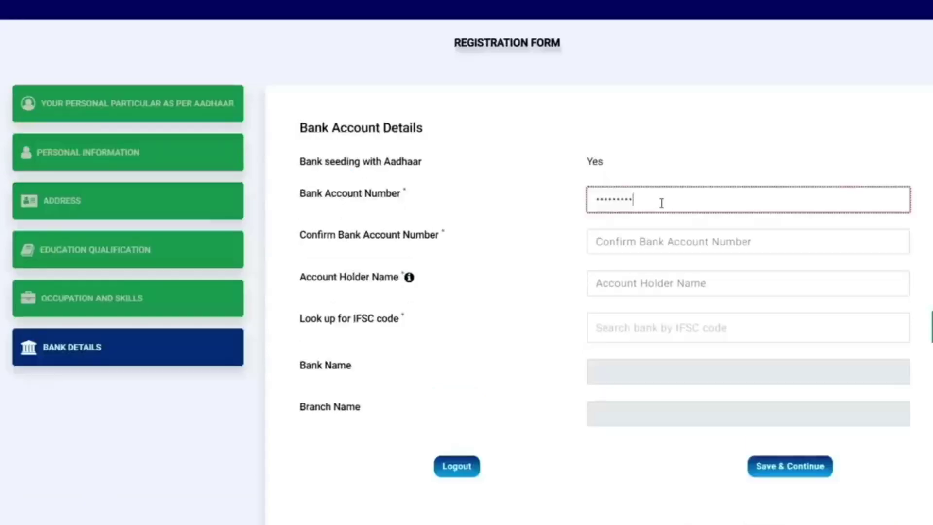
Step: Enter the bank account number, confirm it, and fill in the account holder's name
{"action": "type", "text": "0000000"}
{"action": "left_click", "coordinate": [671, 236]}
{"action": "type", "text": "0000000"}
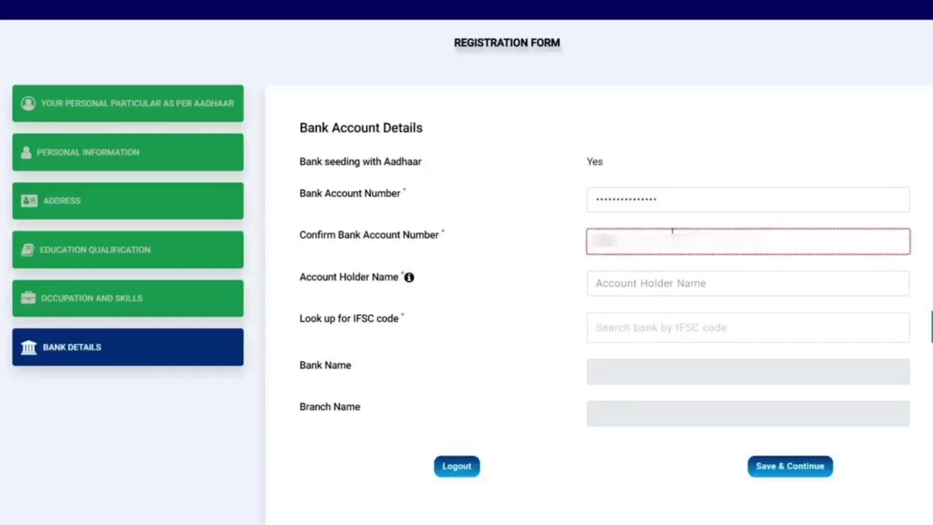
{"action": "type", "text": "000000"}
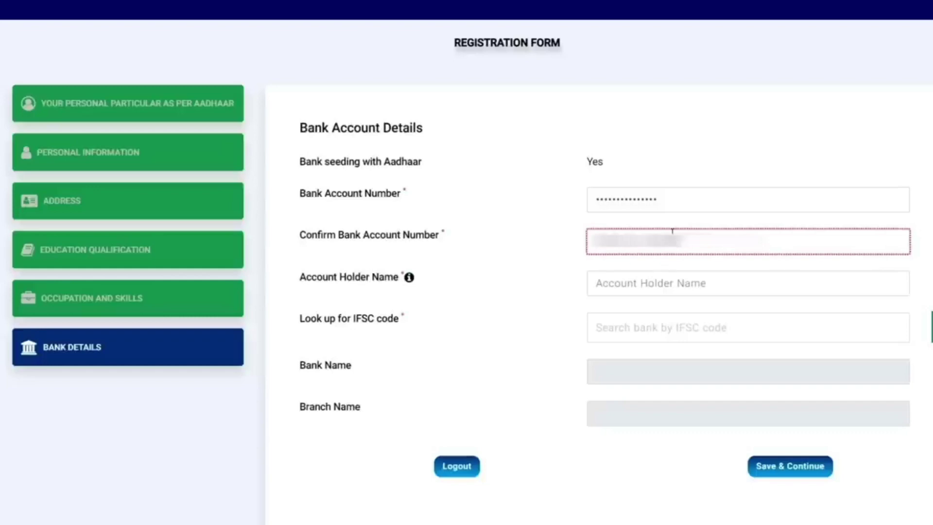
{"action": "type", "text": "00"}
{"action": "left_click", "coordinate": [673, 288]}
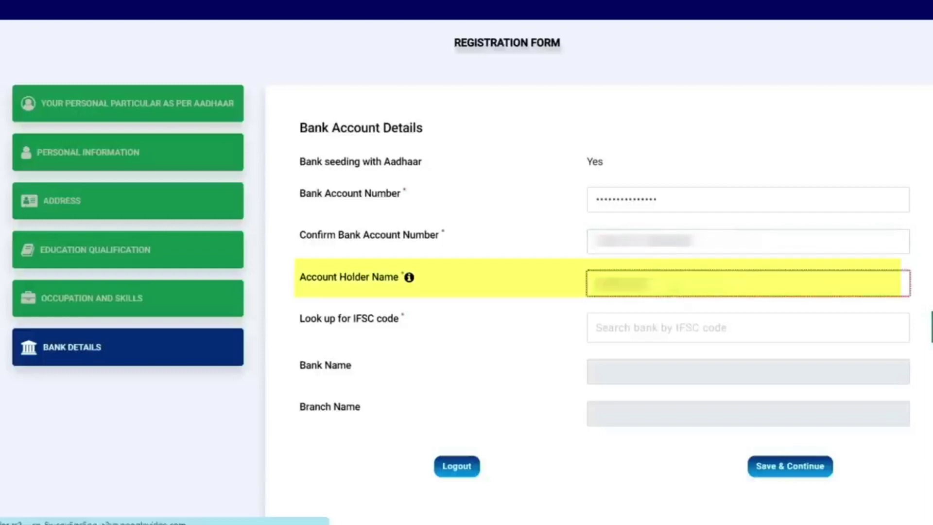
Step: Enter the IFSC code, look up the bank as BANK OF INDIA, and save the bank details
{"action": "left_click", "coordinate": [676, 324]}
{"action": "type", "text": "SBIN0"}
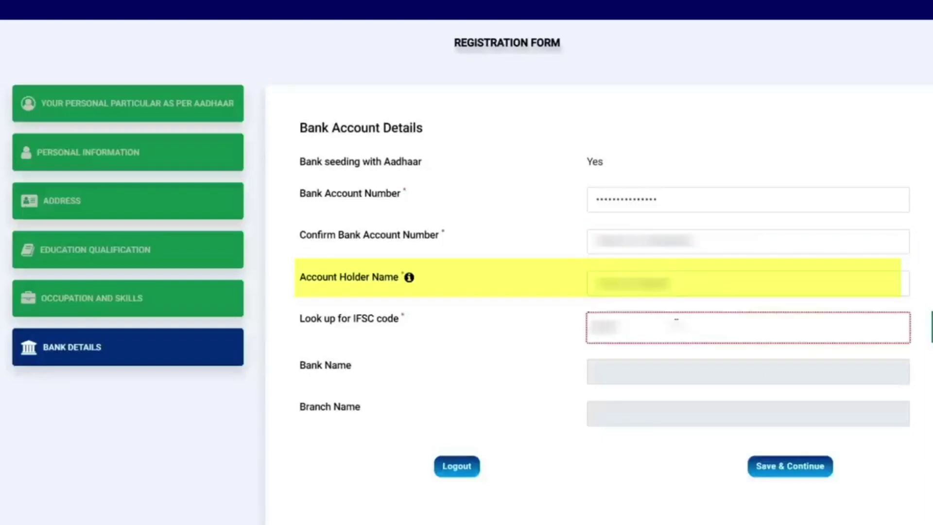
{"action": "type", "text": "000123"}
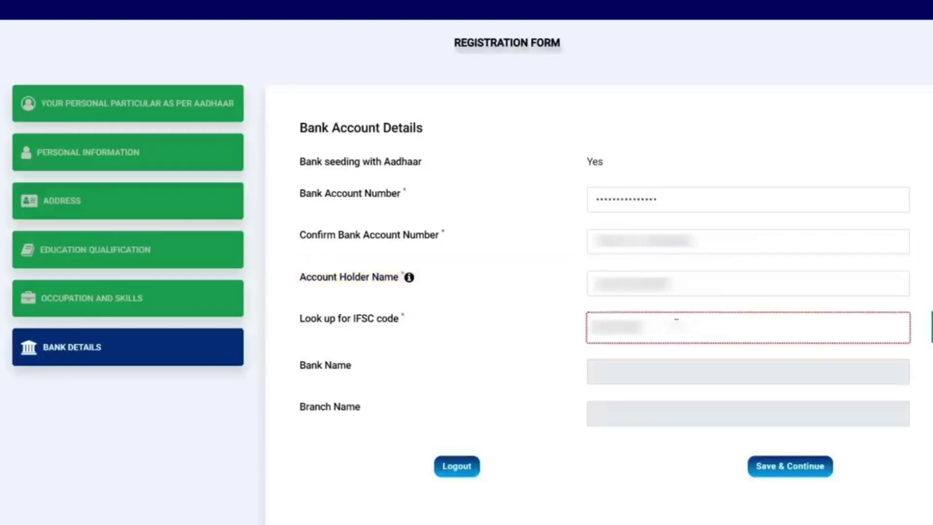
{"action": "type", "text": "45"}
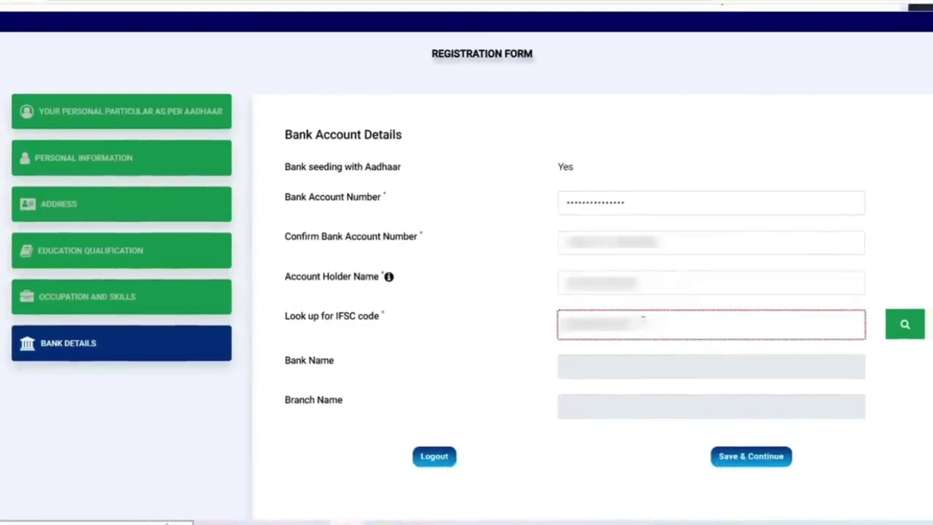
{"action": "left_click", "coordinate": [694, 368]}
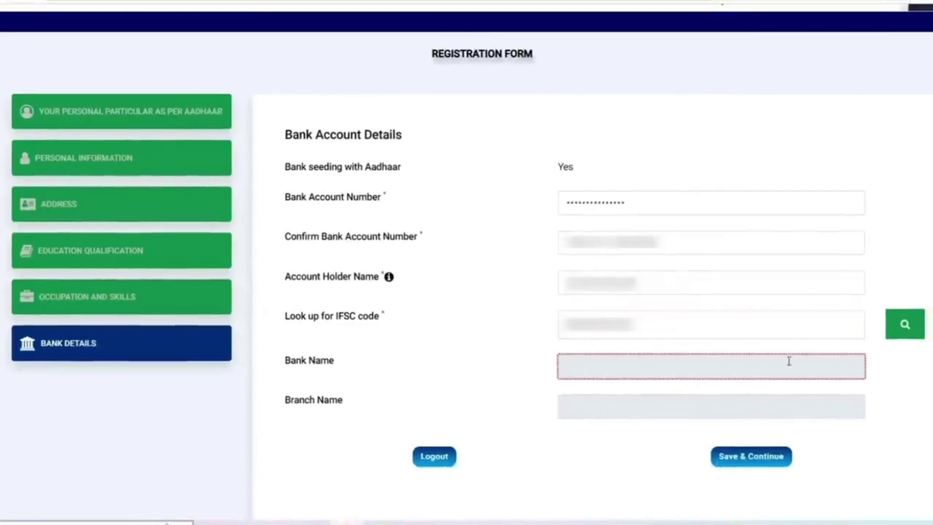
{"action": "left_click", "coordinate": [887, 324]}
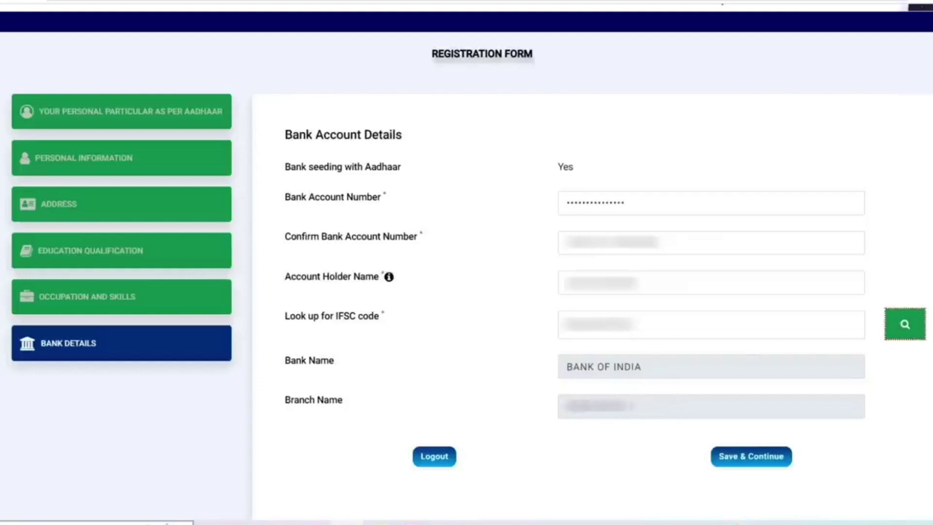
{"action": "left_click", "coordinate": [765, 457]}
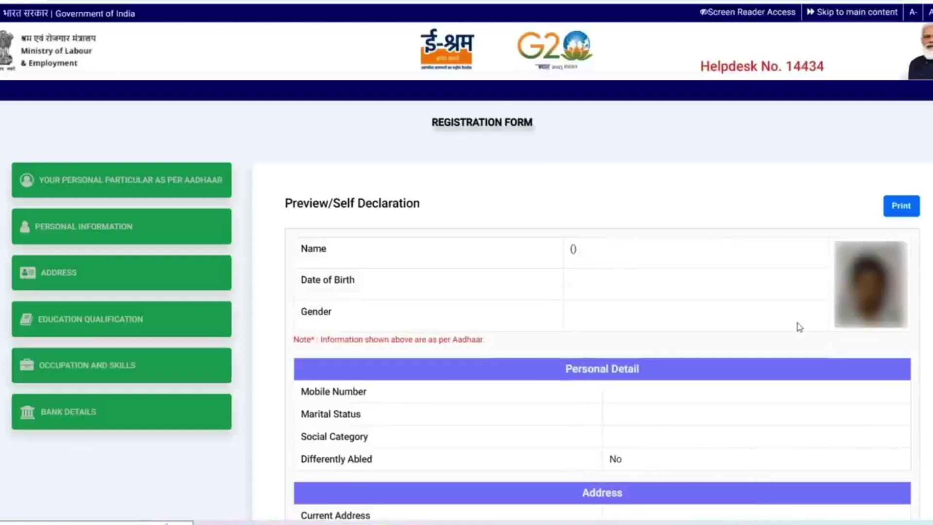
Step: Accept the self declaration, answer No to looking for a job, and submit the registration
{"action": "scroll", "coordinate": [662, 316], "scroll_direction": "down", "scroll_amount": 7}
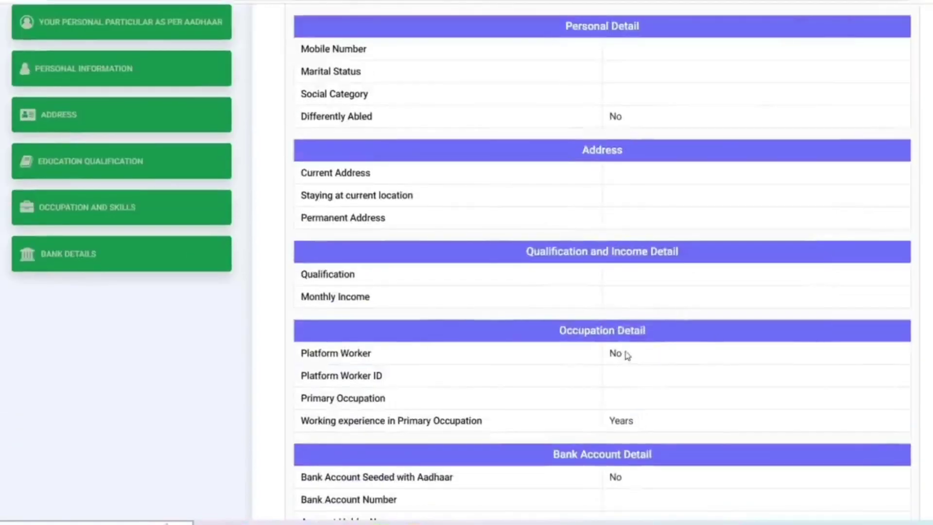
{"action": "scroll", "coordinate": [621, 371], "scroll_direction": "down", "scroll_amount": 3}
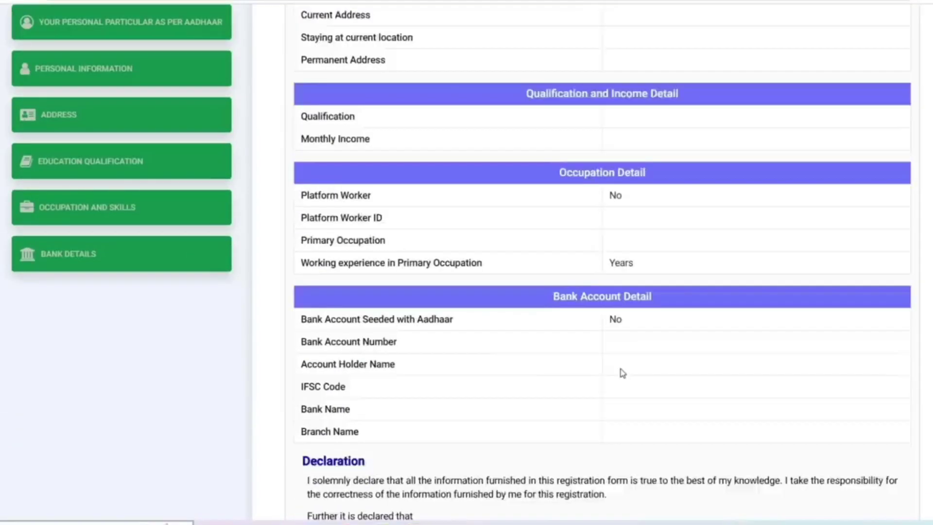
{"action": "scroll", "coordinate": [623, 373], "scroll_direction": "down", "scroll_amount": 4}
{"action": "scroll", "coordinate": [583, 348], "scroll_direction": "down", "scroll_amount": 6}
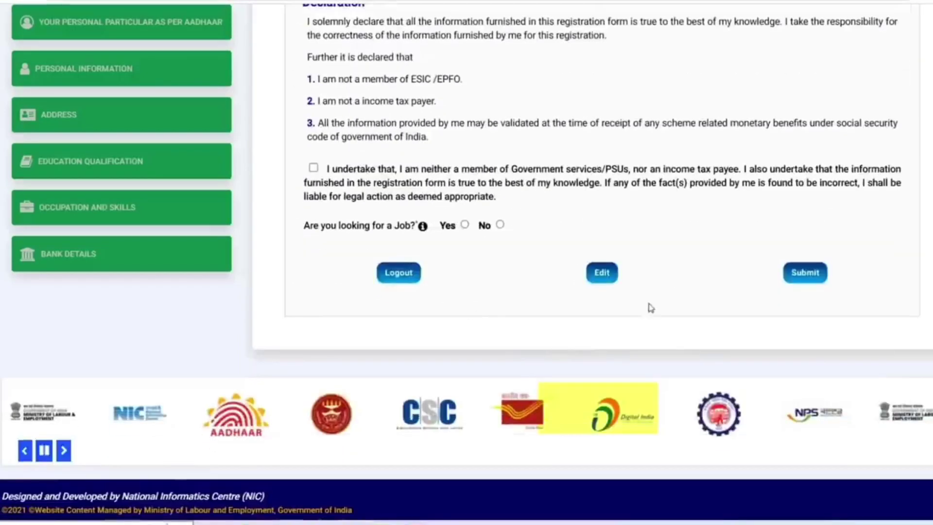
{"action": "scroll", "coordinate": [689, 339], "scroll_direction": "up", "scroll_amount": 3}
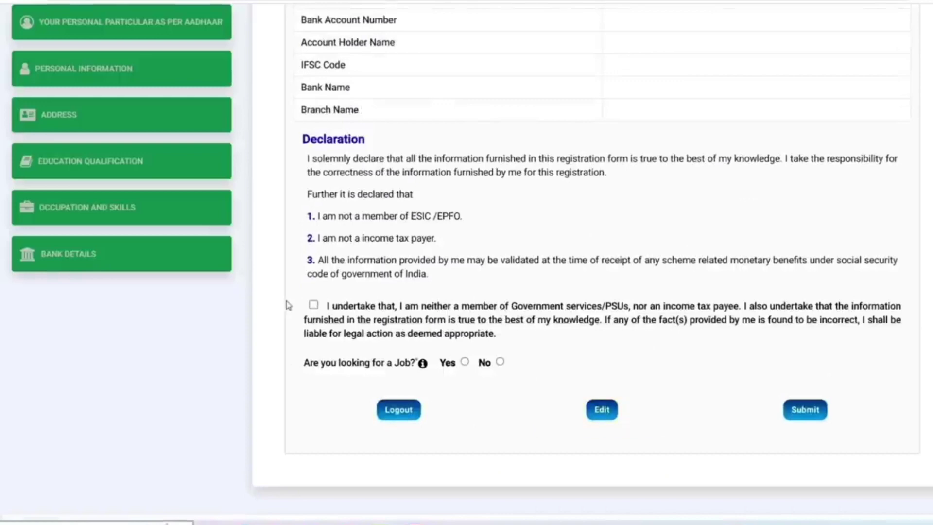
{"action": "left_click", "coordinate": [313, 304]}
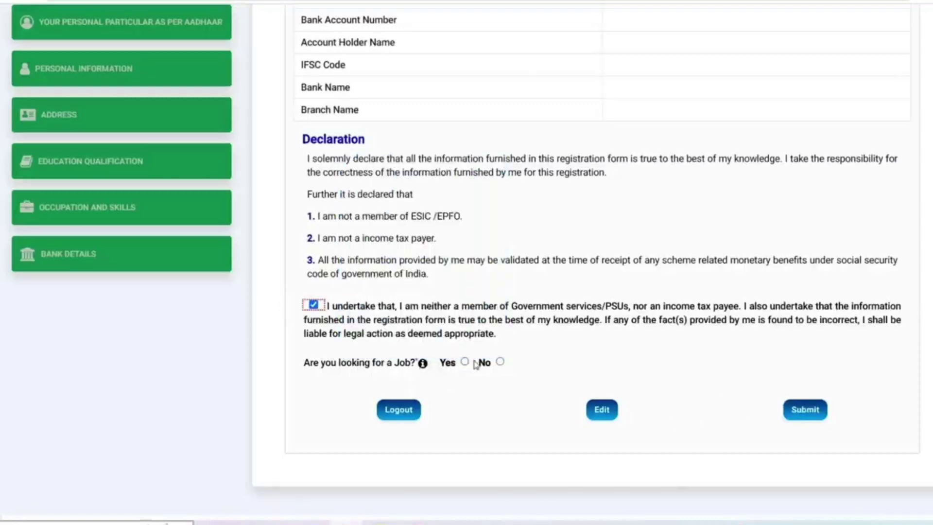
{"action": "left_click", "coordinate": [501, 362]}
{"action": "left_click", "coordinate": [806, 412]}
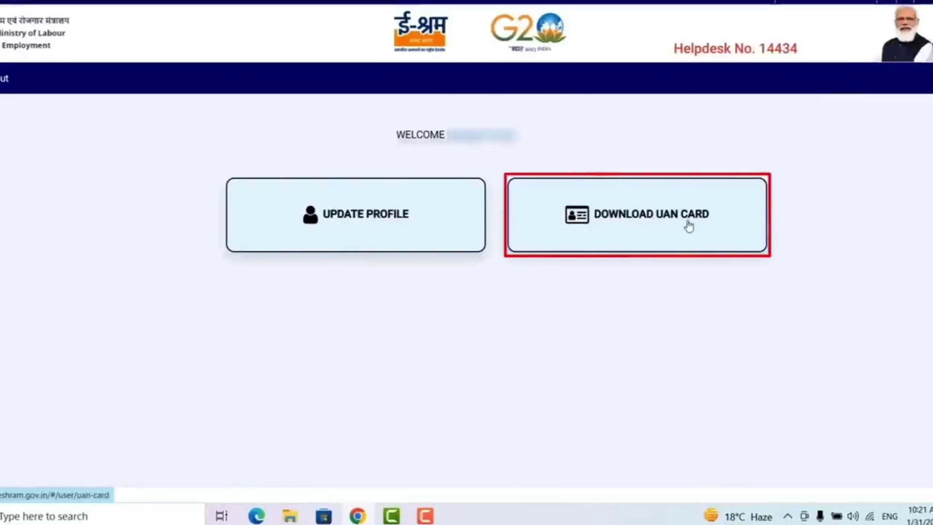
Step: Show the e-SHRAM UAN card page, dismissing the Job/Pension popup to view the card
{"action": "left_click", "coordinate": [645, 222]}
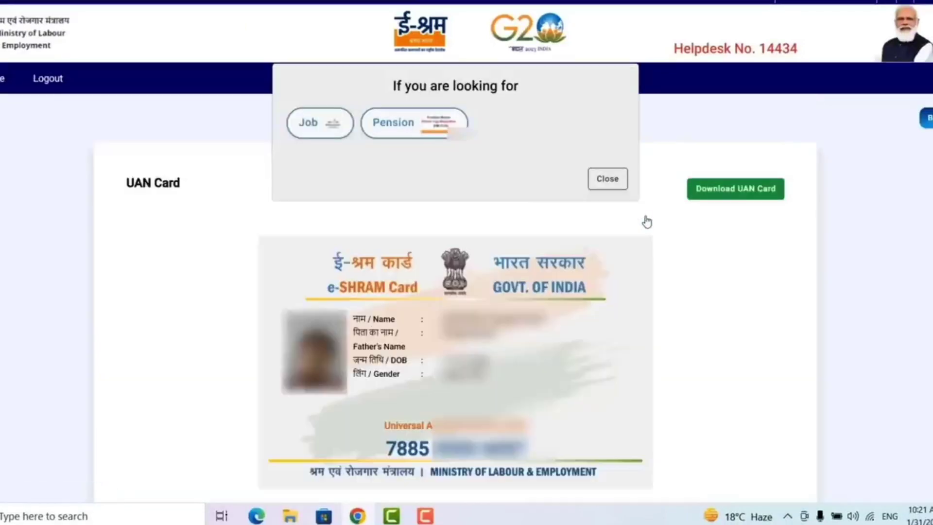
{"action": "left_click", "coordinate": [603, 178]}
{"action": "scroll", "coordinate": [506, 340], "scroll_direction": "down", "scroll_amount": 4}
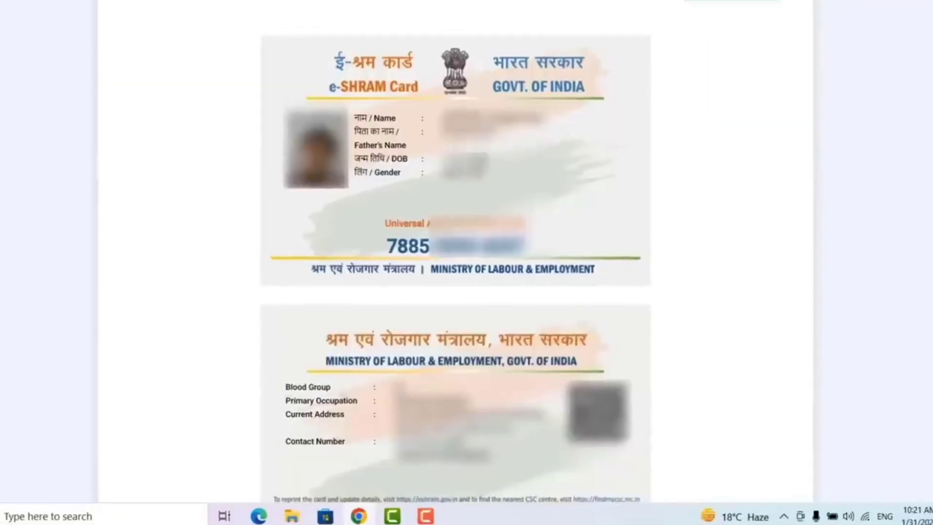